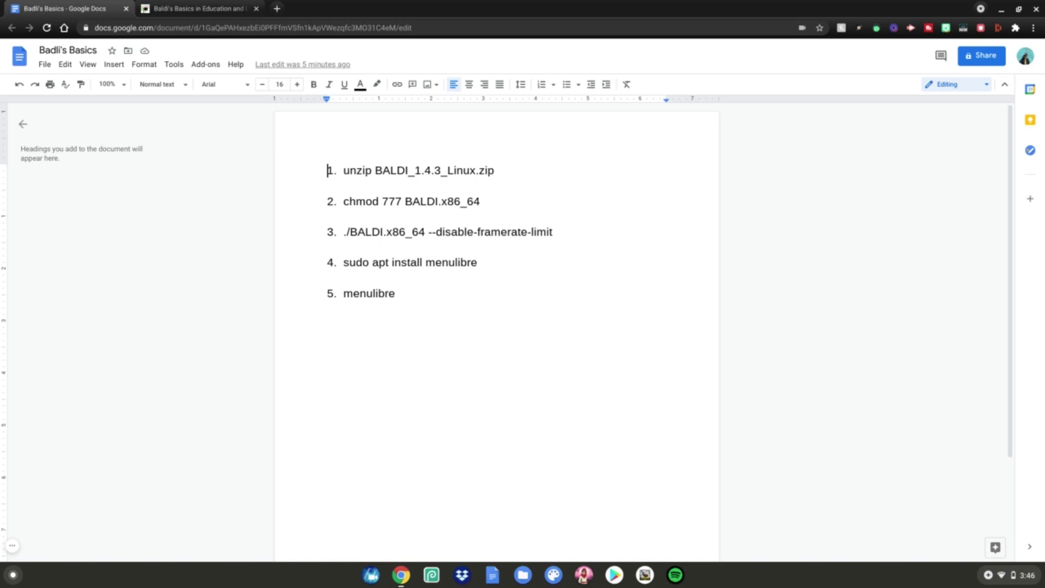
Open the ChromeOS Settings app by searching 'set' in the launcher.
{"action": "key", "text": "super"}
{"action": "type", "text": "set"}
{"action": "key", "text": "Return"}
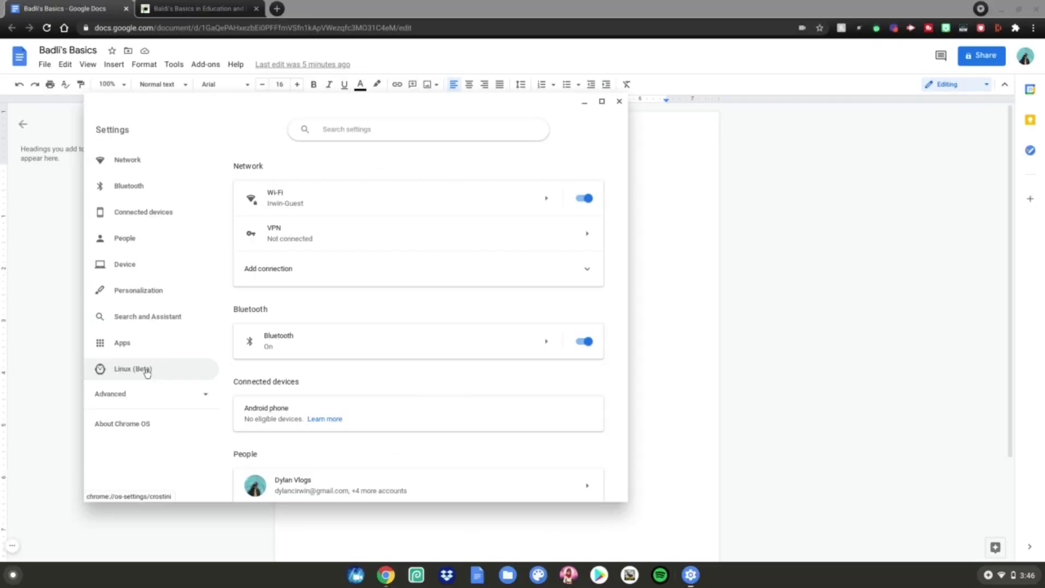
View the Linux (Beta) settings page, then close the Settings window.
{"action": "left_click", "coordinate": [207, 272]}
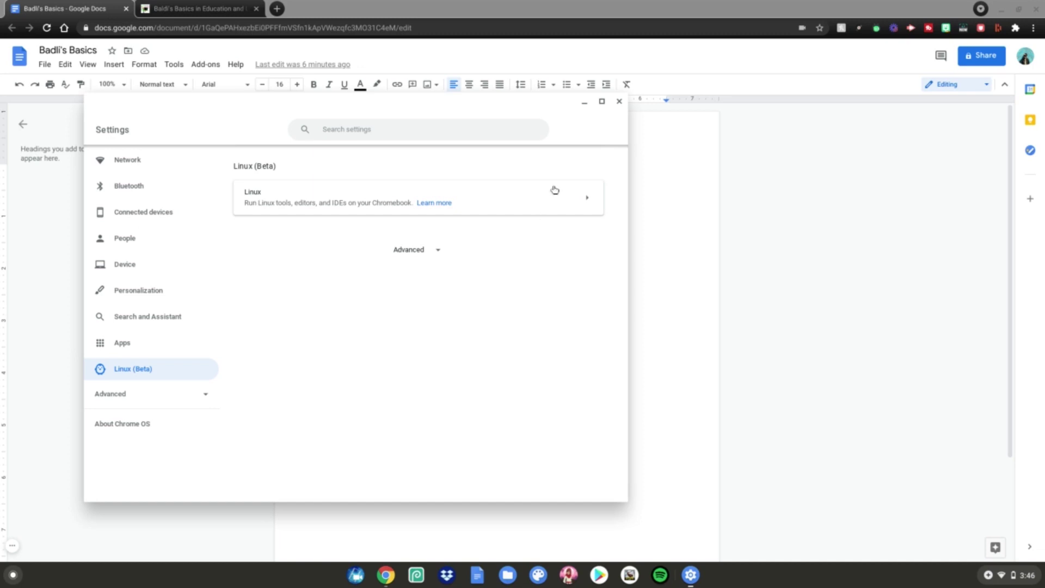
{"action": "left_click", "coordinate": [619, 101]}
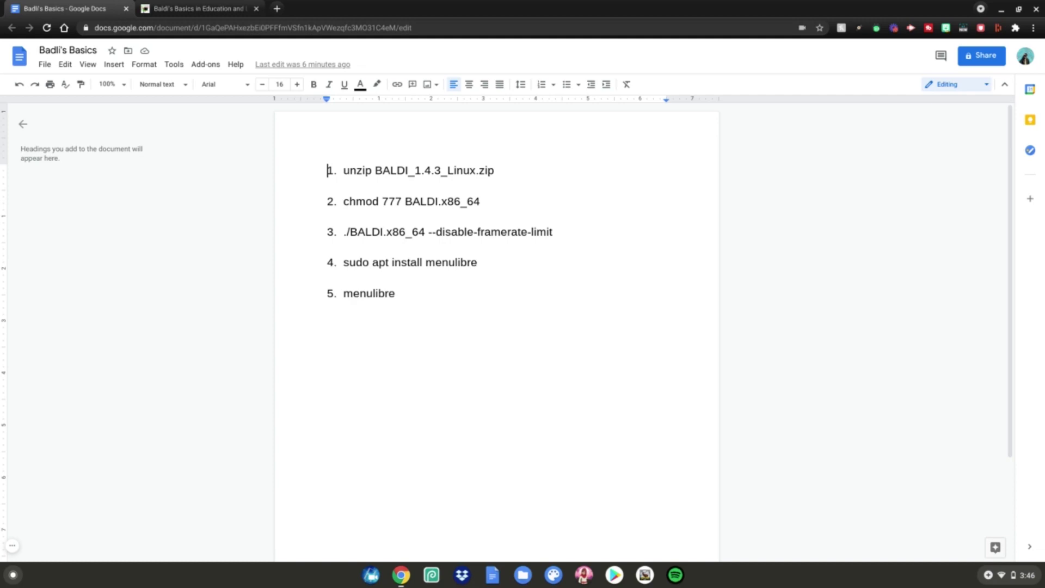
Download BALDI_1.4.3_Linux.zip from the itch.io game page and show it in its folder.
{"action": "left_click", "coordinate": [231, 9]}
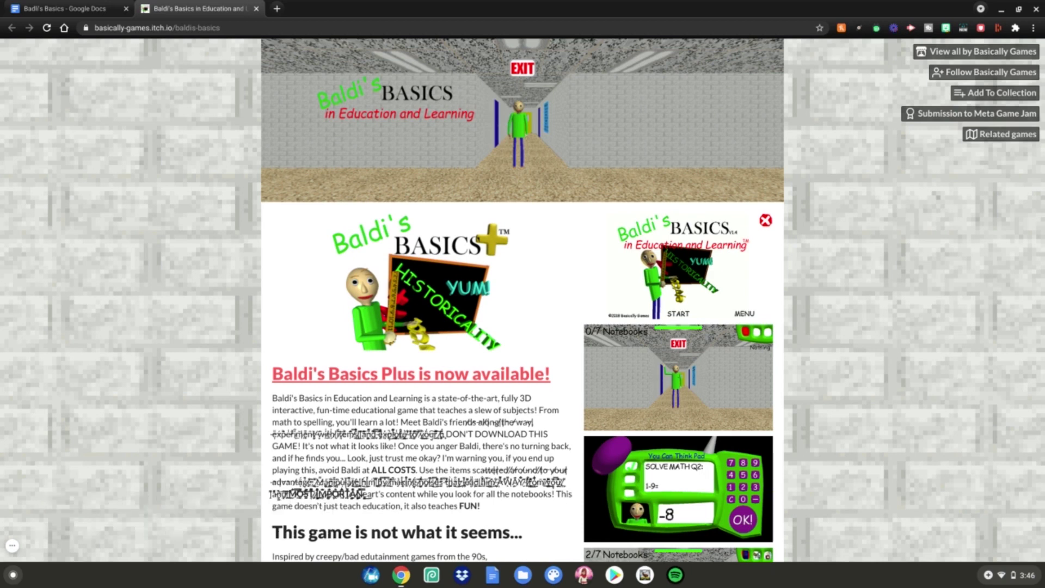
{"action": "scroll", "coordinate": [452, 250], "scroll_direction": "down", "scroll_amount": 5}
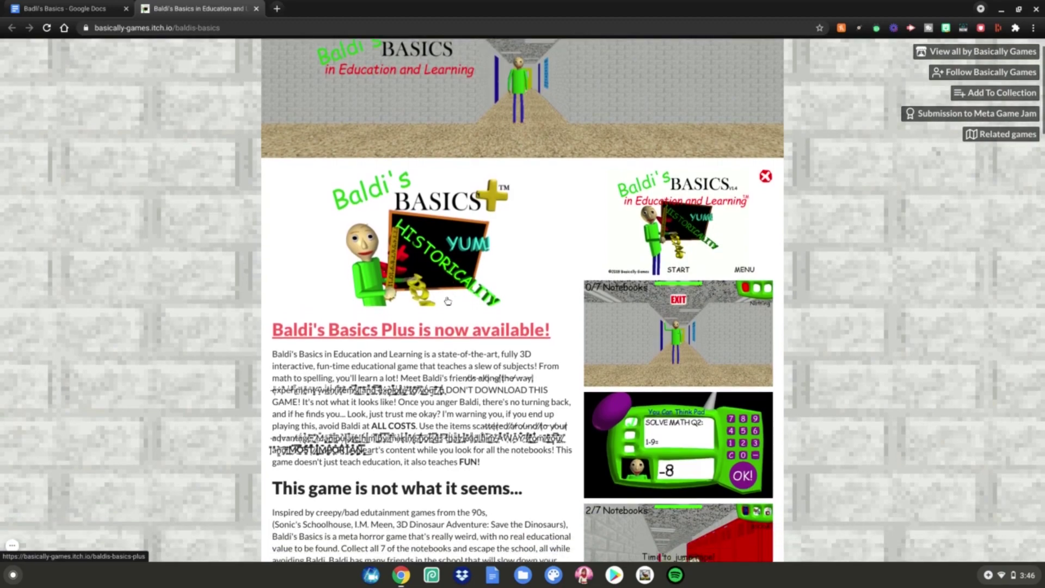
{"action": "scroll", "coordinate": [450, 329], "scroll_direction": "down", "scroll_amount": 15}
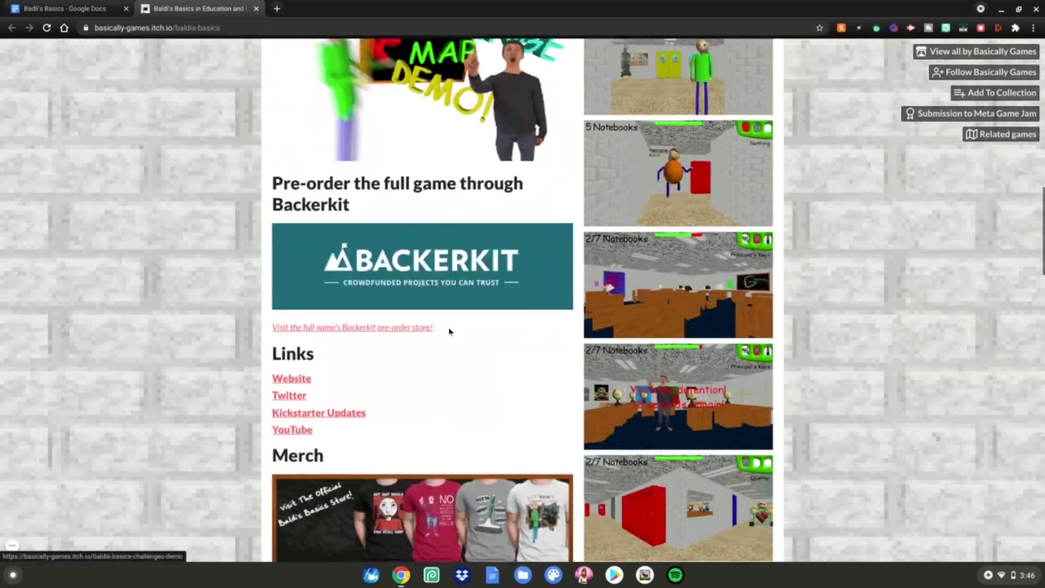
{"action": "scroll", "coordinate": [449, 331], "scroll_direction": "down", "scroll_amount": 15}
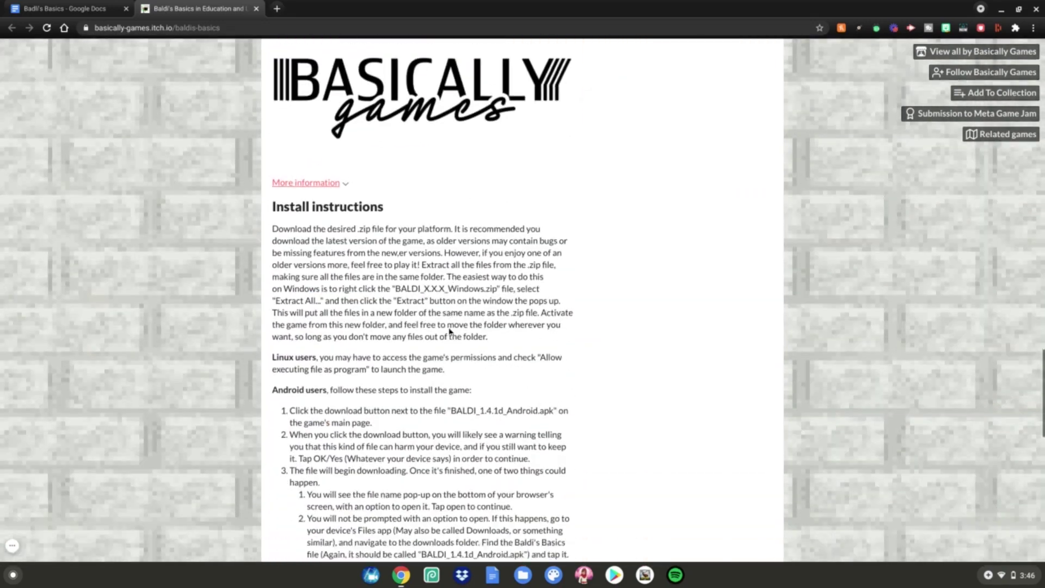
{"action": "scroll", "coordinate": [450, 331], "scroll_direction": "down", "scroll_amount": 1}
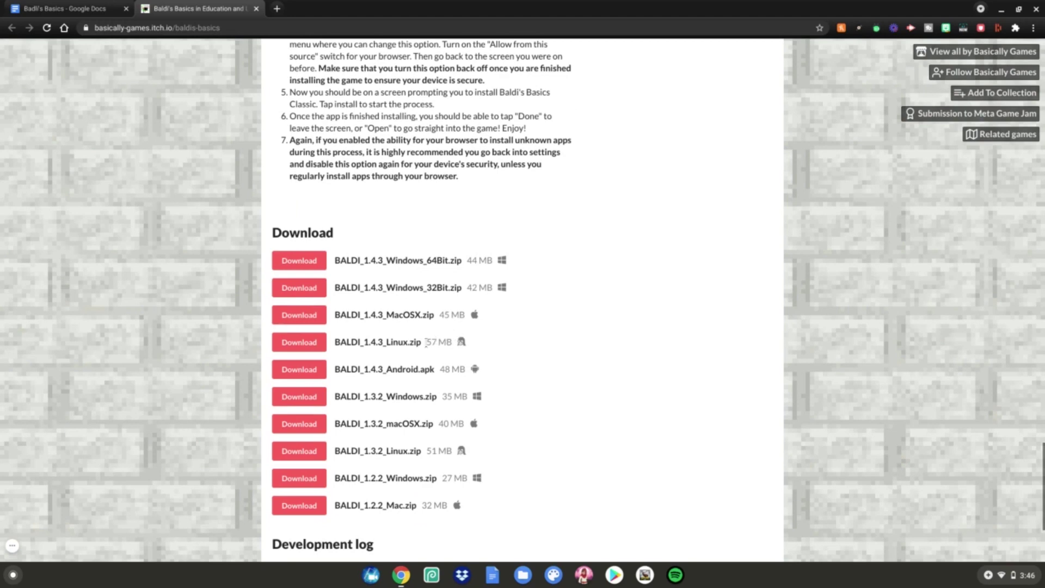
{"action": "left_click", "coordinate": [308, 350]}
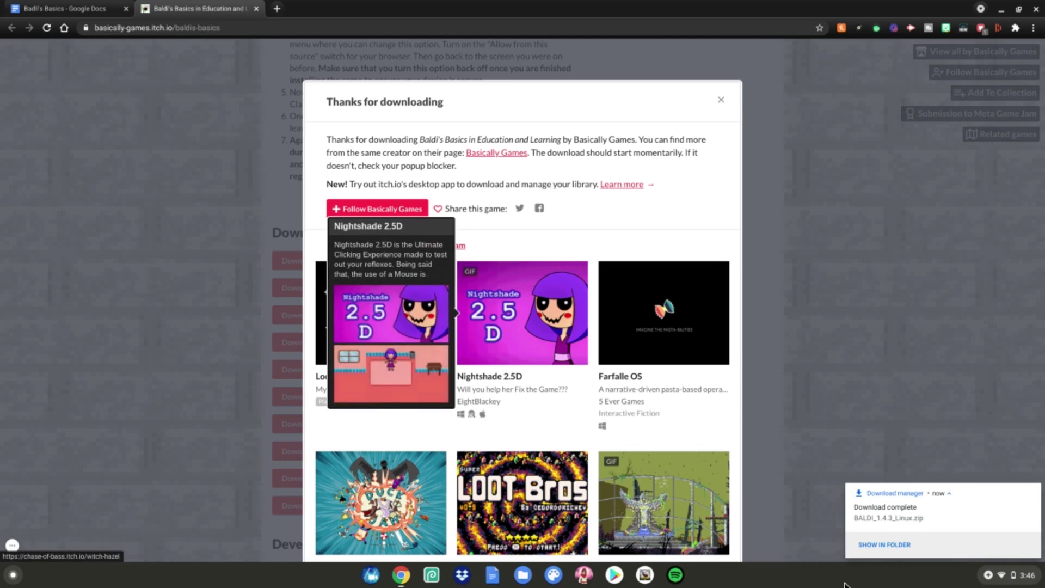
{"action": "left_click", "coordinate": [877, 546]}
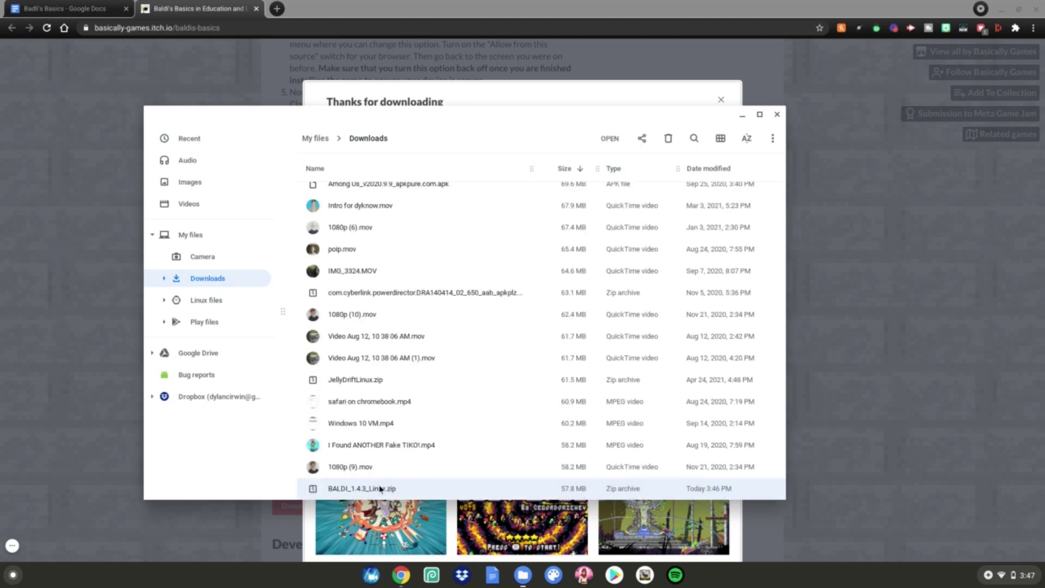
Copy BALDI_1.4.3_Linux.zip into Linux files and open that folder to confirm it.
{"action": "left_click_drag", "start_coordinate": [383, 492], "coordinate": [212, 303]}
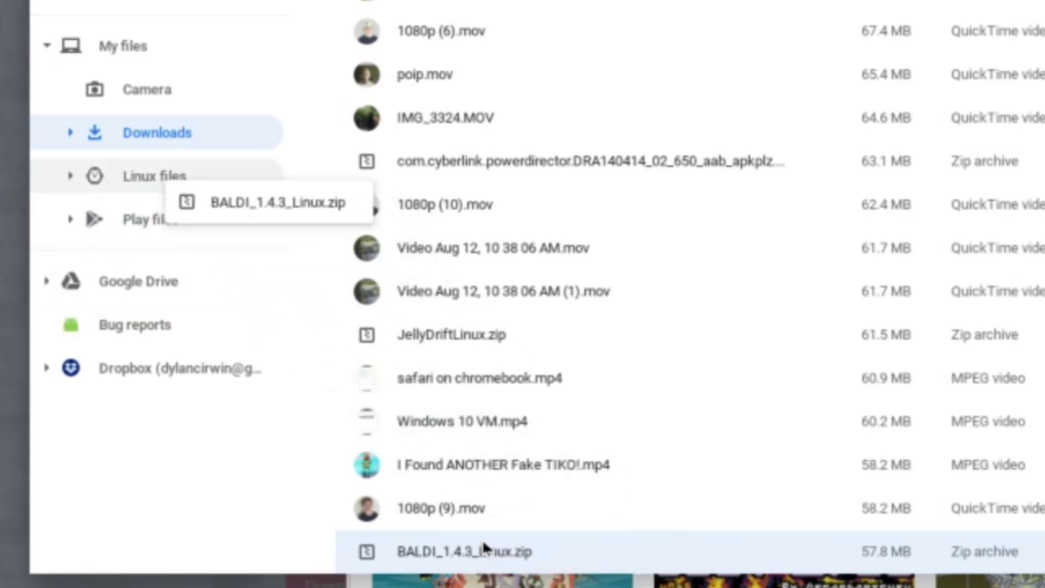
{"action": "left_click_drag", "start_coordinate": [165, 182], "coordinate": [165, 182]}
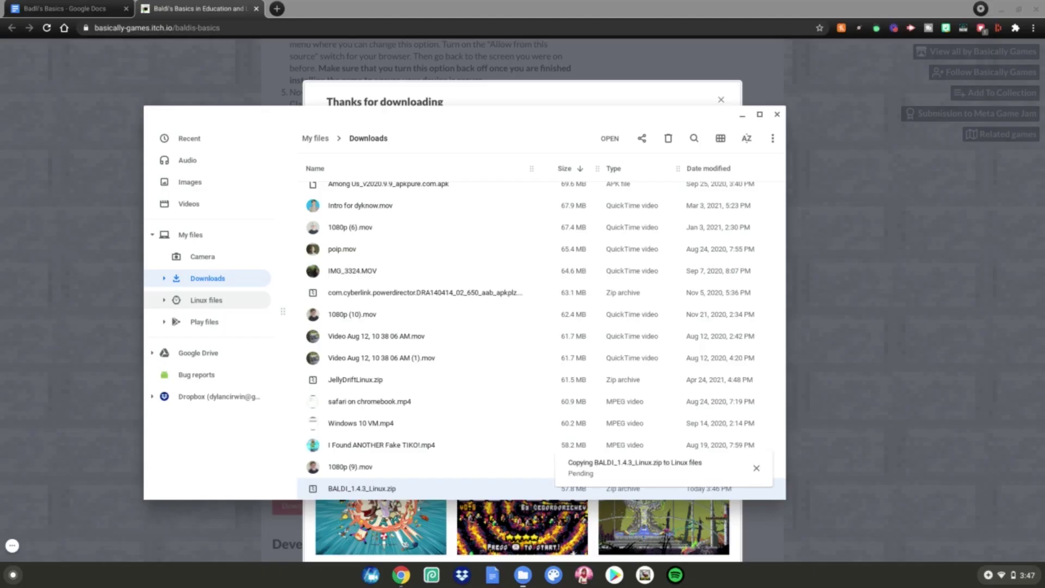
{"action": "left_click", "coordinate": [213, 300]}
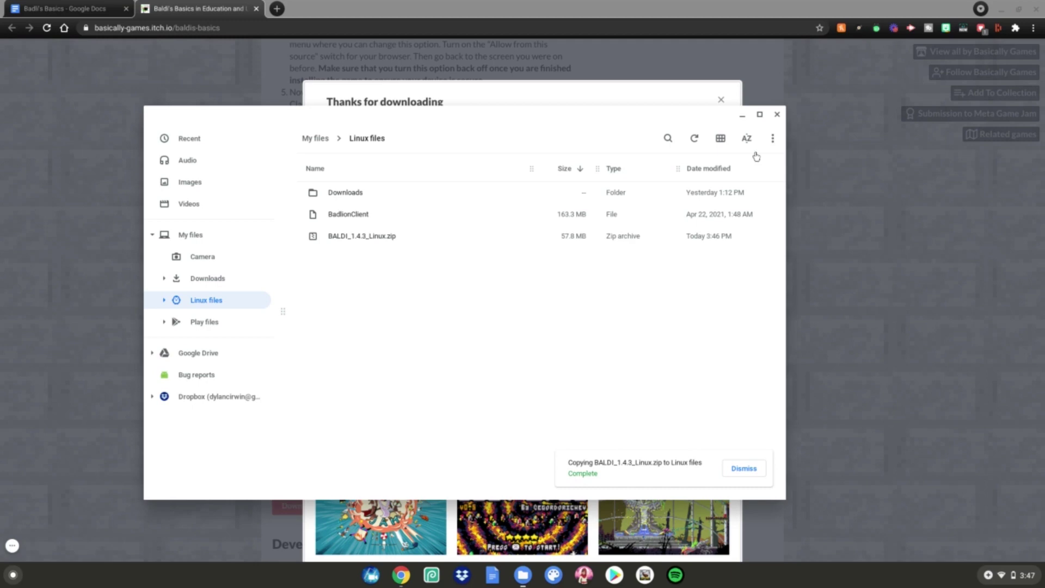
Close Files and the Thanks for downloading dialog, returning to the command document.
{"action": "left_click", "coordinate": [777, 114]}
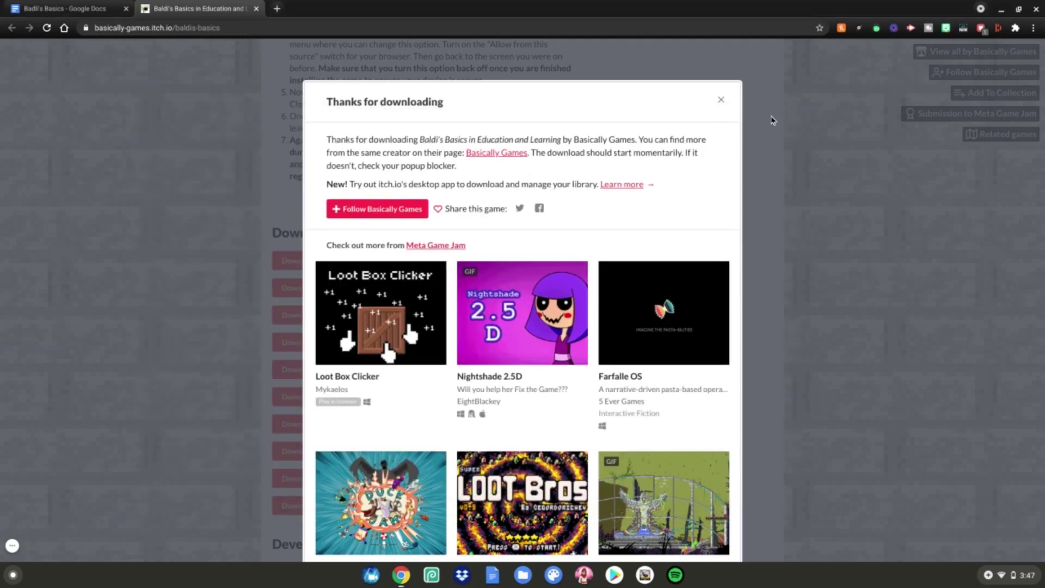
{"action": "left_click", "coordinate": [721, 100]}
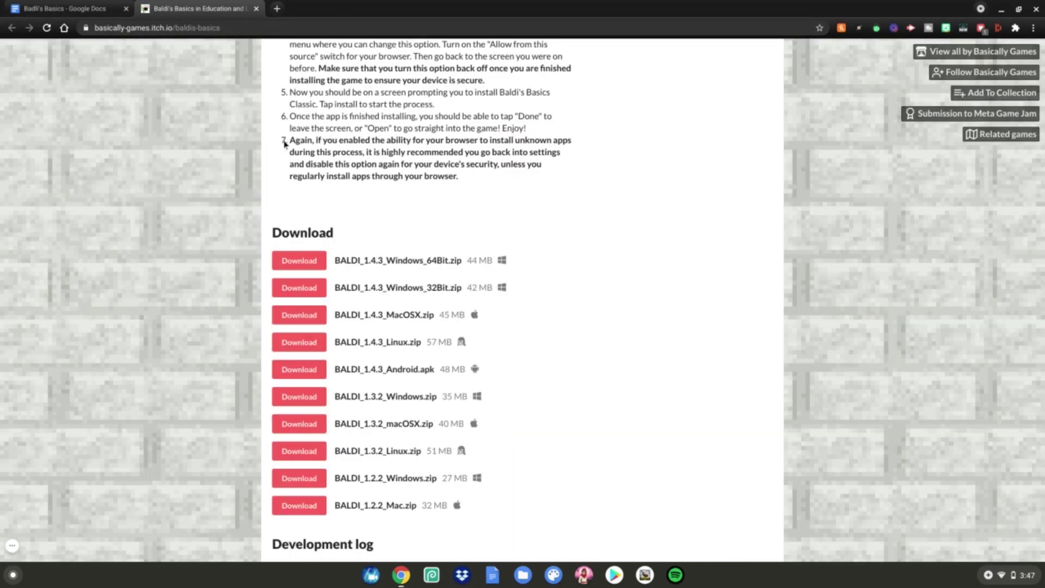
{"action": "left_click", "coordinate": [87, 5]}
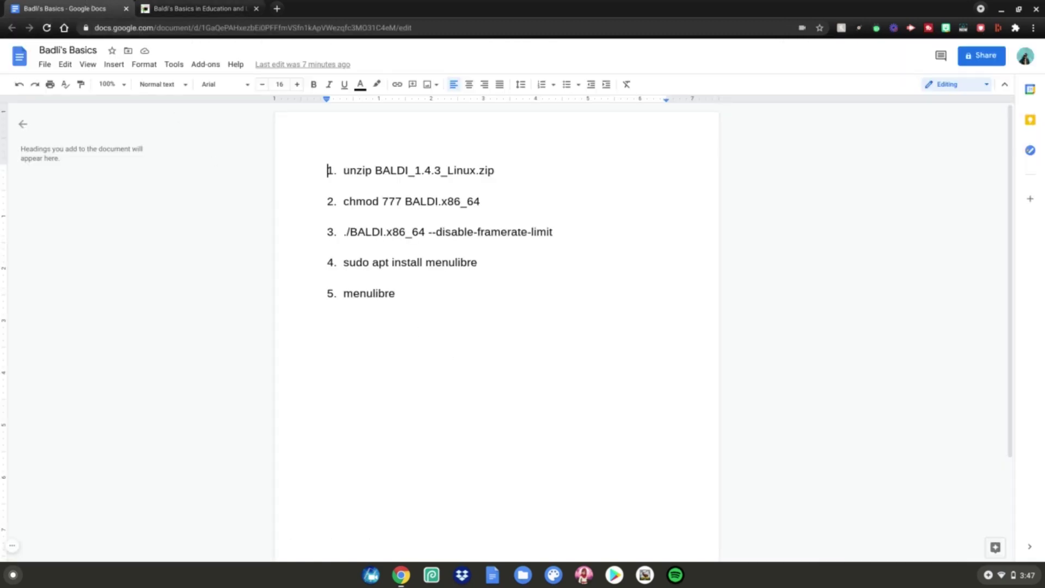
{"action": "key", "text": "super"}
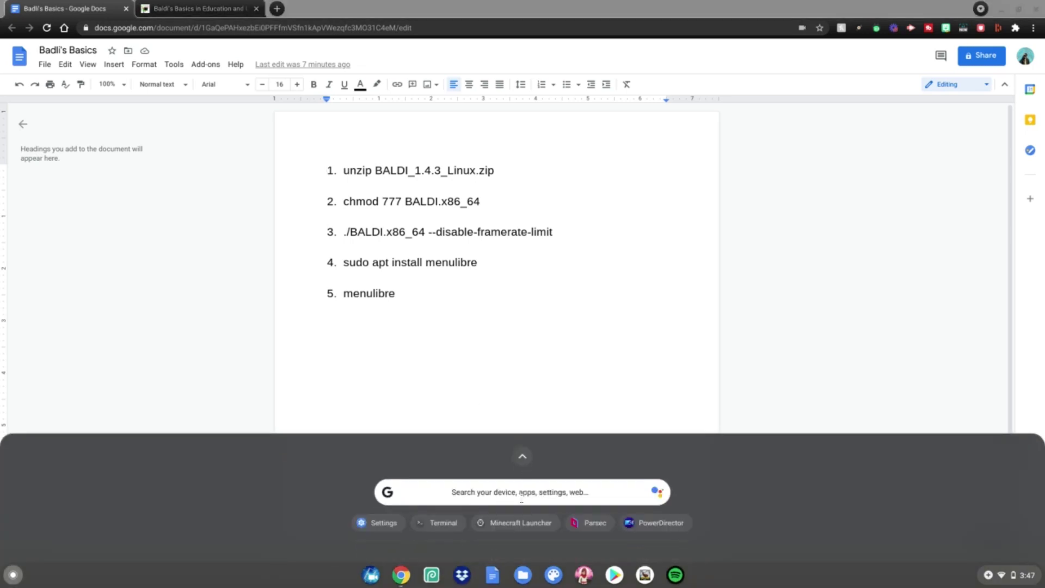
Open the Terminal app by searching 'term' in the launcher.
{"action": "left_click", "coordinate": [521, 492]}
{"action": "type", "text": "term"}
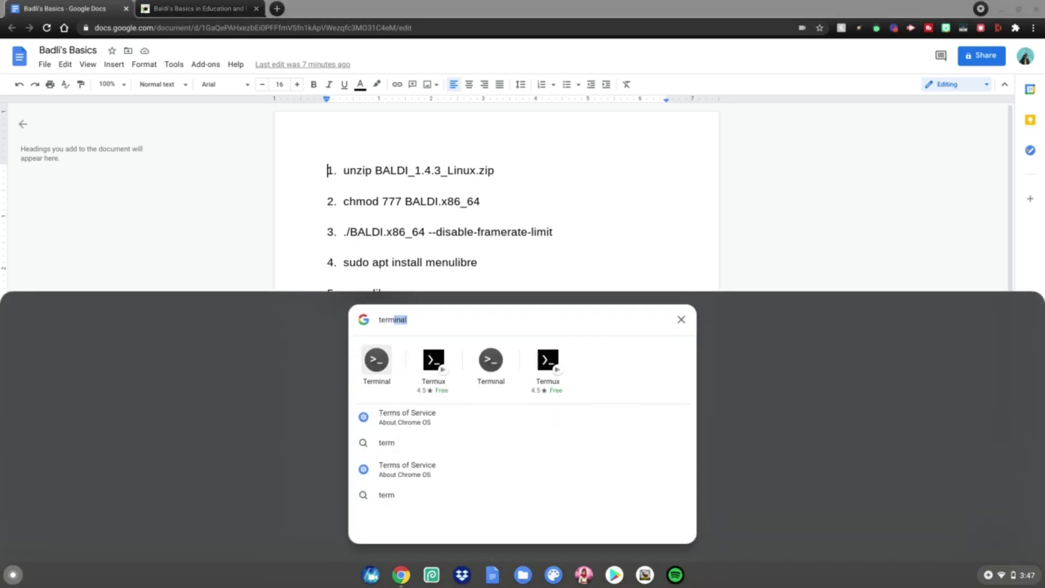
{"action": "key", "text": "Return"}
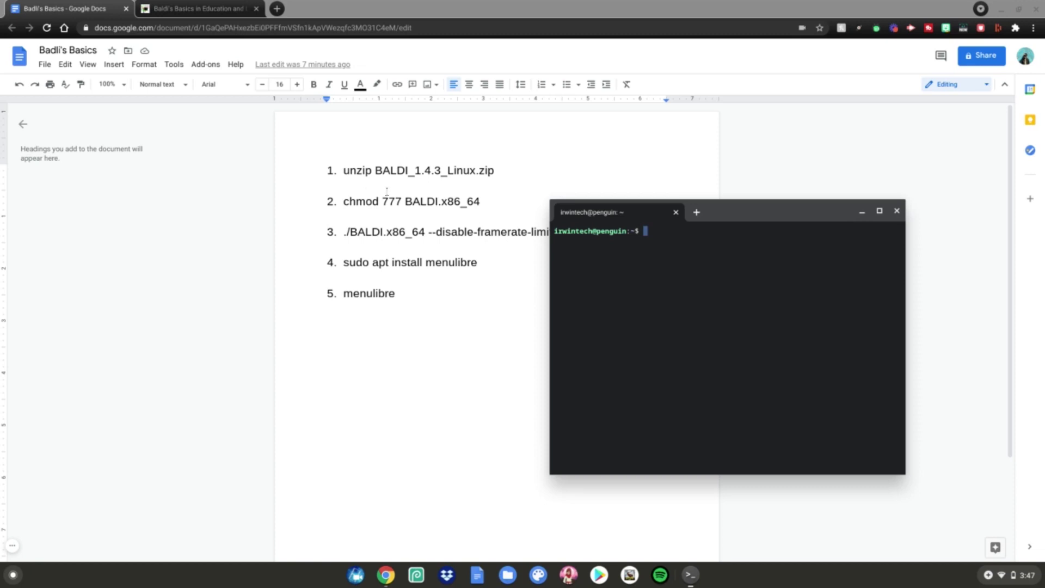
Copy the unzip command from line 1 of the doc and run it in Terminal.
{"action": "left_click_drag", "start_coordinate": [343, 170], "coordinate": [490, 174]}
{"action": "right_click", "coordinate": [482, 176]}
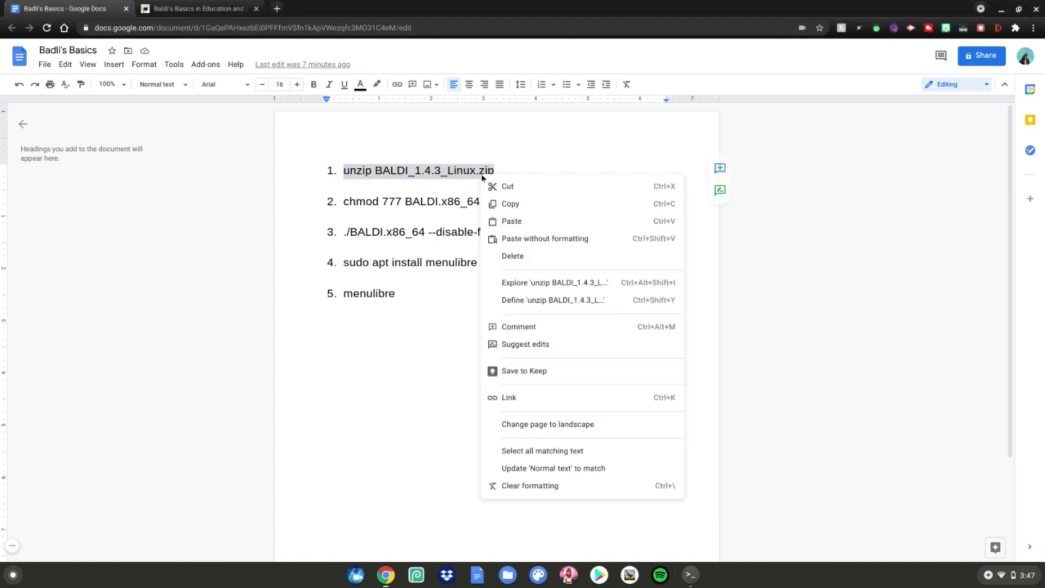
{"action": "left_click", "coordinate": [509, 205]}
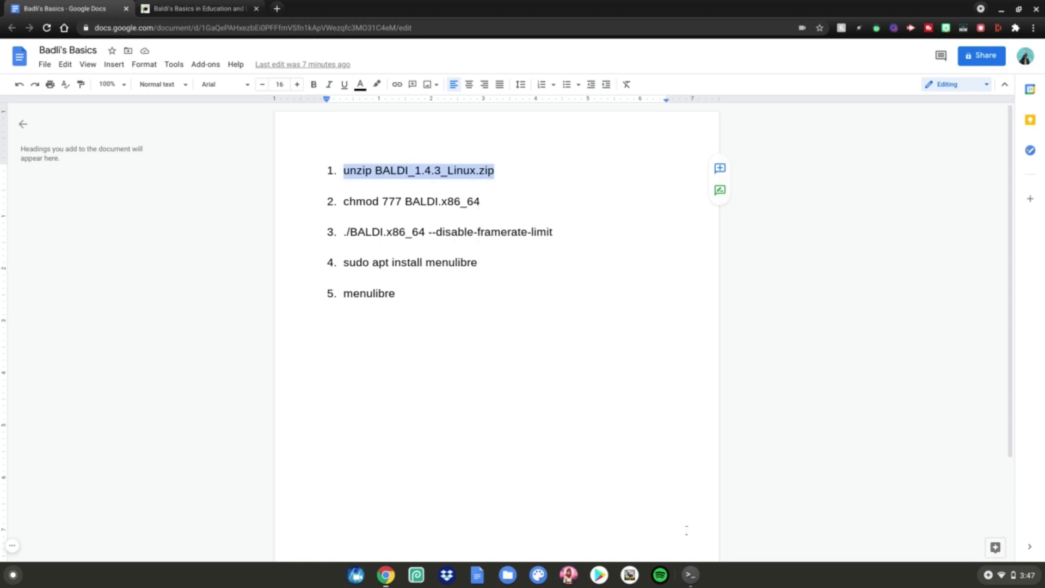
{"action": "left_click", "coordinate": [690, 575]}
{"action": "right_click", "coordinate": [667, 345]}
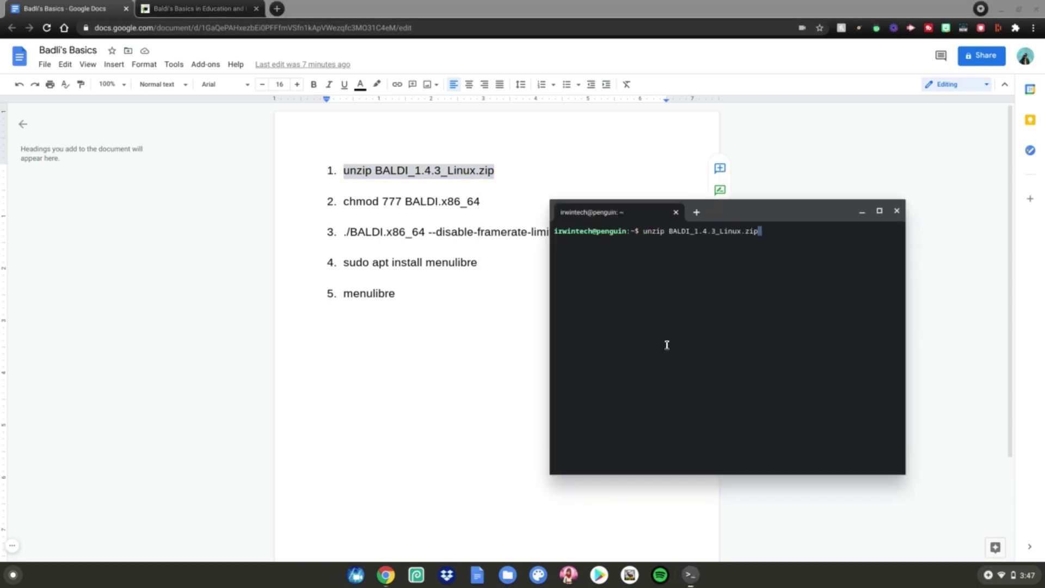
{"action": "key", "text": "Return"}
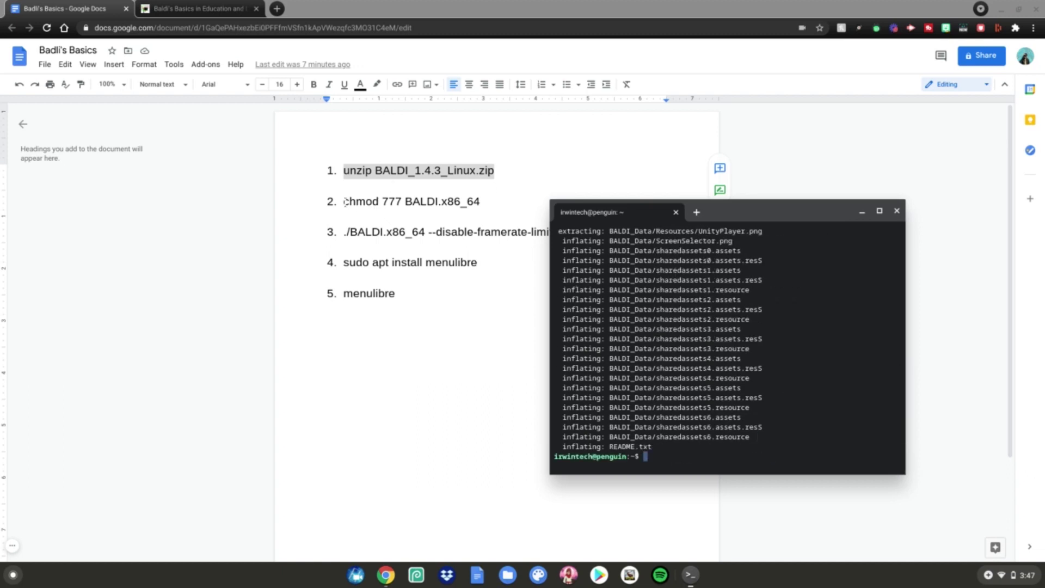
{"action": "left_click_drag", "start_coordinate": [344, 202], "coordinate": [482, 202]}
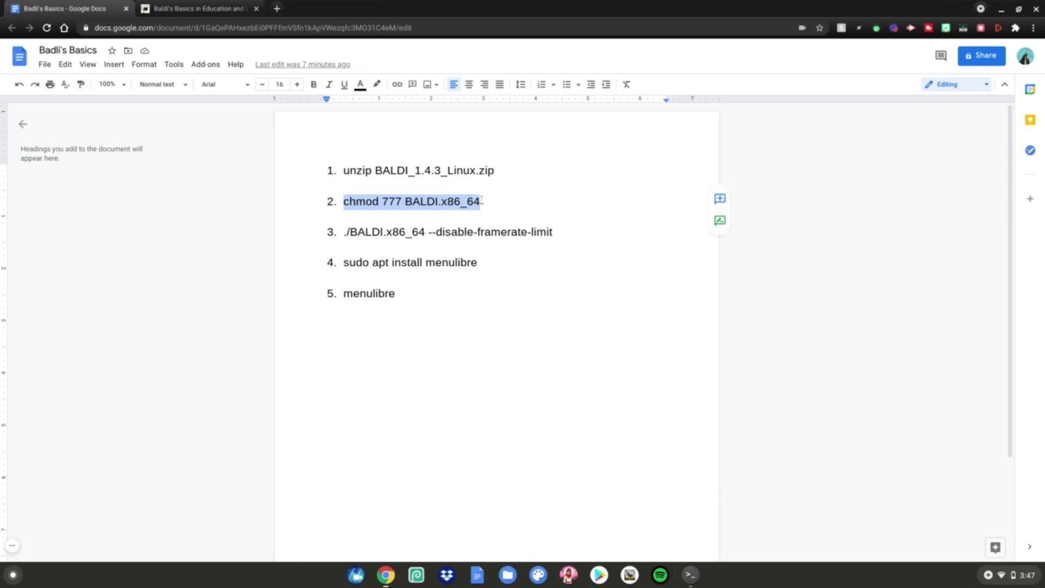
Make the game executable by running 'chmod 777 BALDI.x86_64' in Terminal.
{"action": "right_click", "coordinate": [462, 203]}
{"action": "left_click", "coordinate": [474, 231]}
{"action": "left_click", "coordinate": [690, 575]}
{"action": "right_click", "coordinate": [649, 438]}
{"action": "key", "text": "Return"}
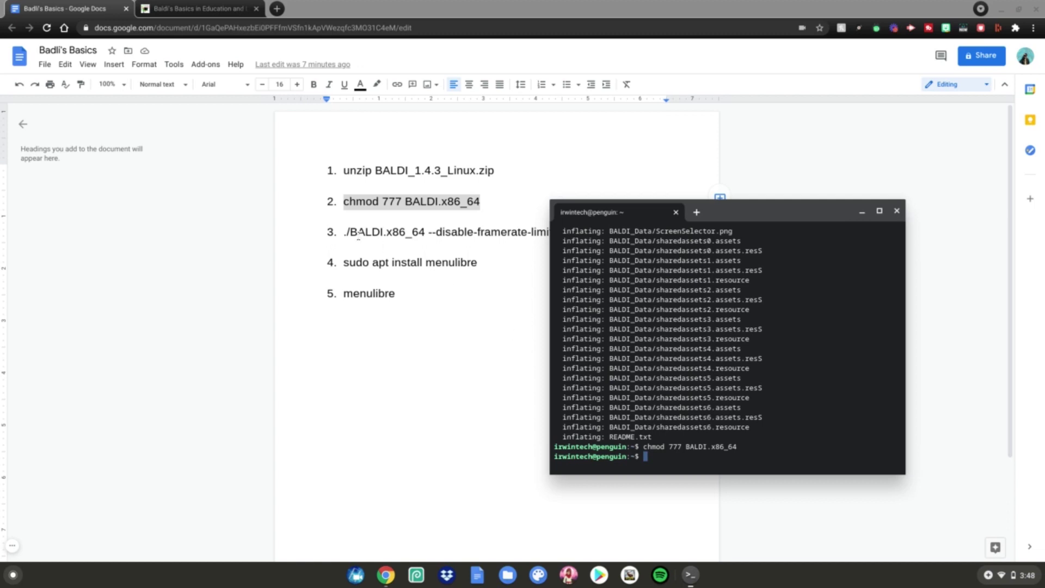
Run './BALDI.x86_64 --disable-framerate-limit' to bring up the game launcher.
{"action": "left_click_drag", "start_coordinate": [343, 232], "coordinate": [553, 233]}
{"action": "right_click", "coordinate": [539, 232]}
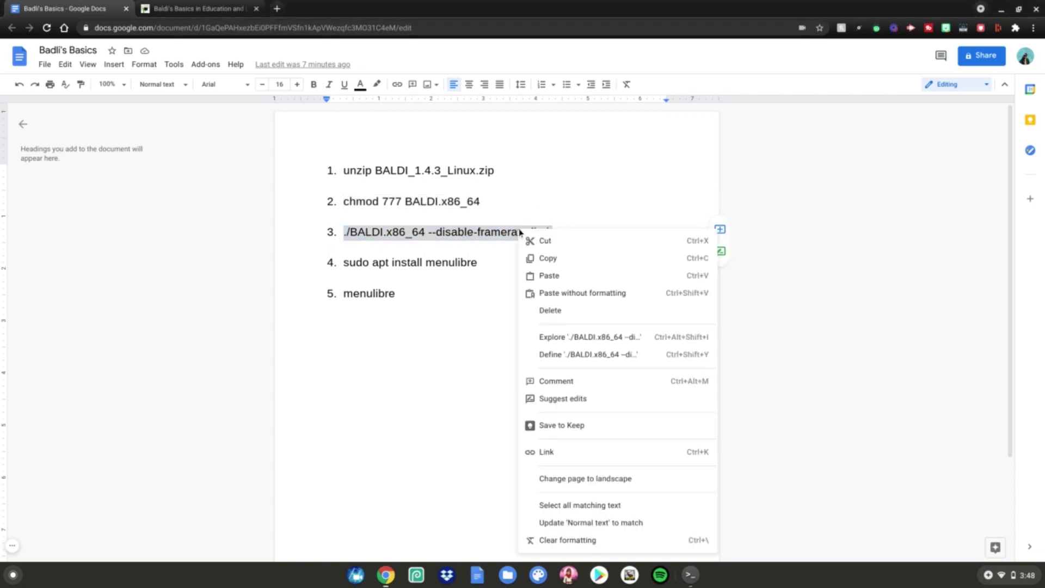
{"action": "left_click", "coordinate": [542, 256]}
{"action": "left_click", "coordinate": [699, 581]}
{"action": "key", "text": "ctrl+shift+v"}
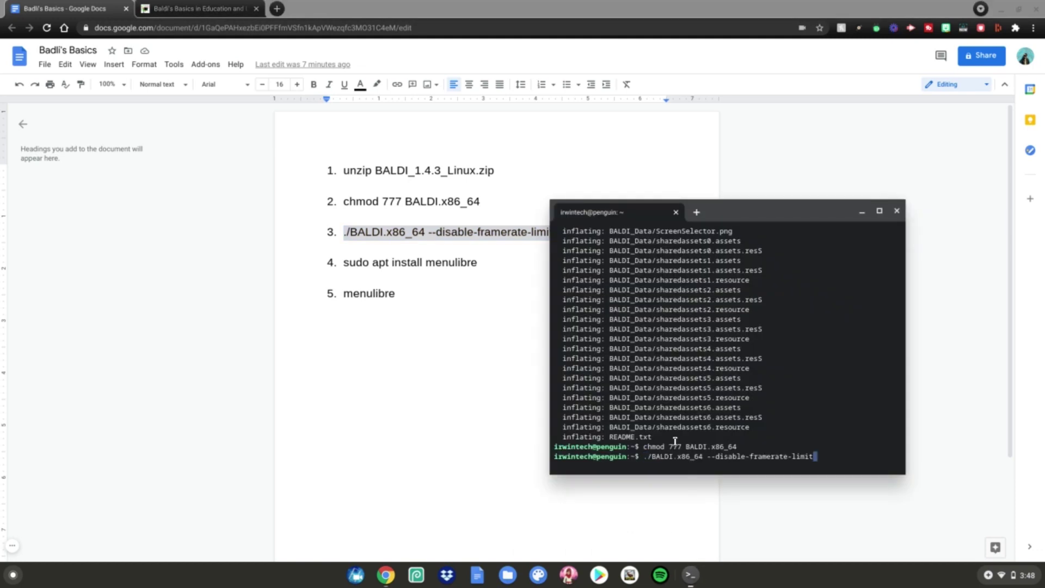
{"action": "key", "text": "Return"}
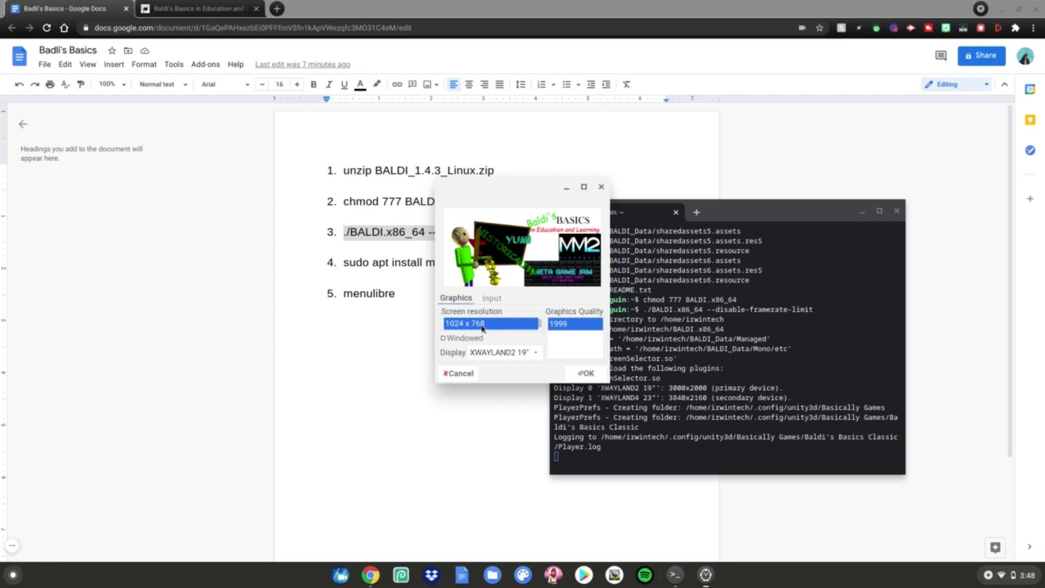
Choose the XWAYLAND4 23" display, start the game, and dismiss the warning screen.
{"action": "left_click", "coordinate": [497, 355]}
{"action": "left_click", "coordinate": [496, 363]}
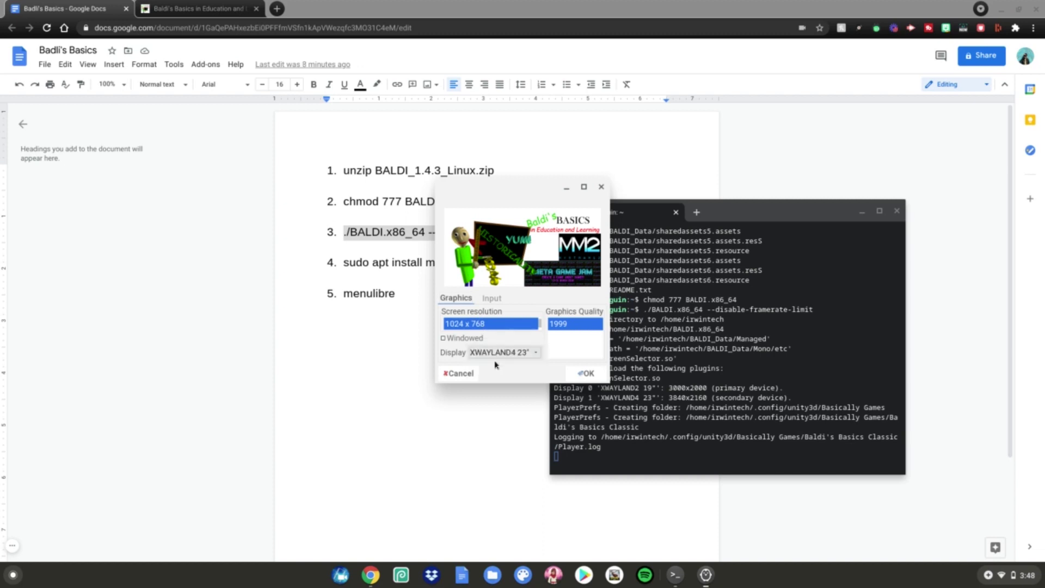
{"action": "left_click", "coordinate": [490, 298]}
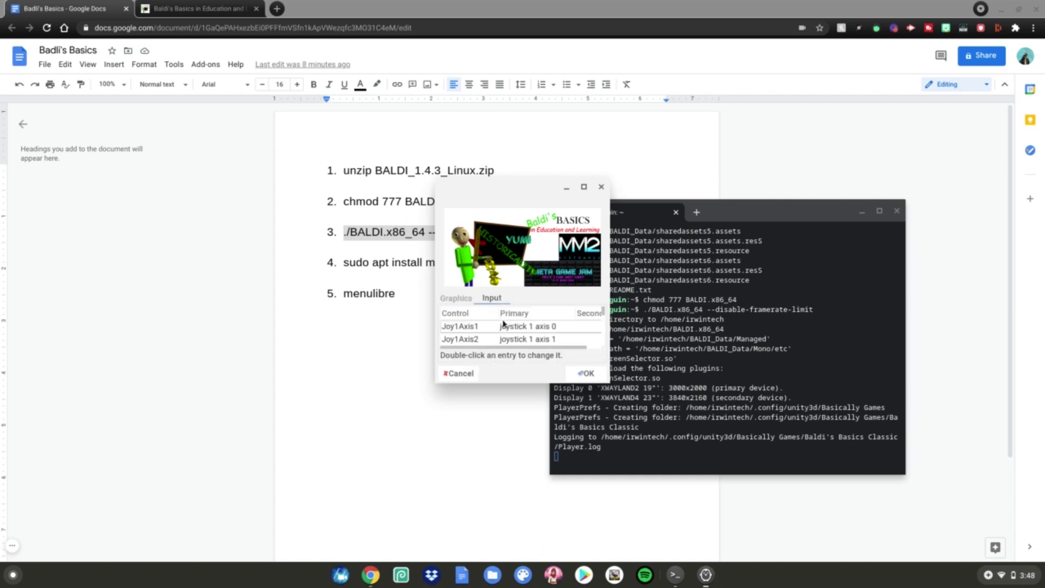
{"action": "left_click", "coordinate": [470, 300]}
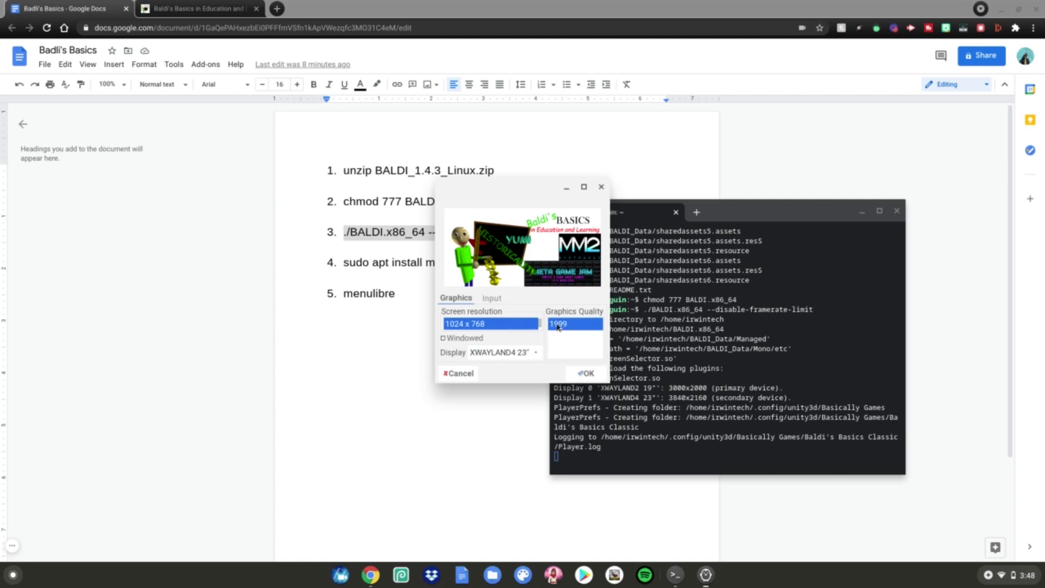
{"action": "left_click", "coordinate": [583, 374]}
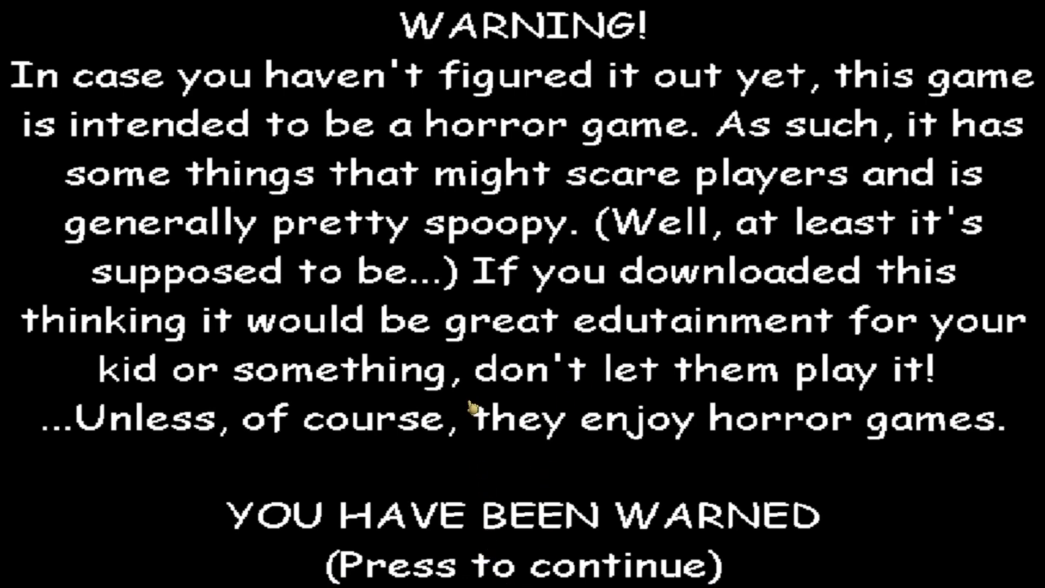
{"action": "left_click", "coordinate": [497, 521]}
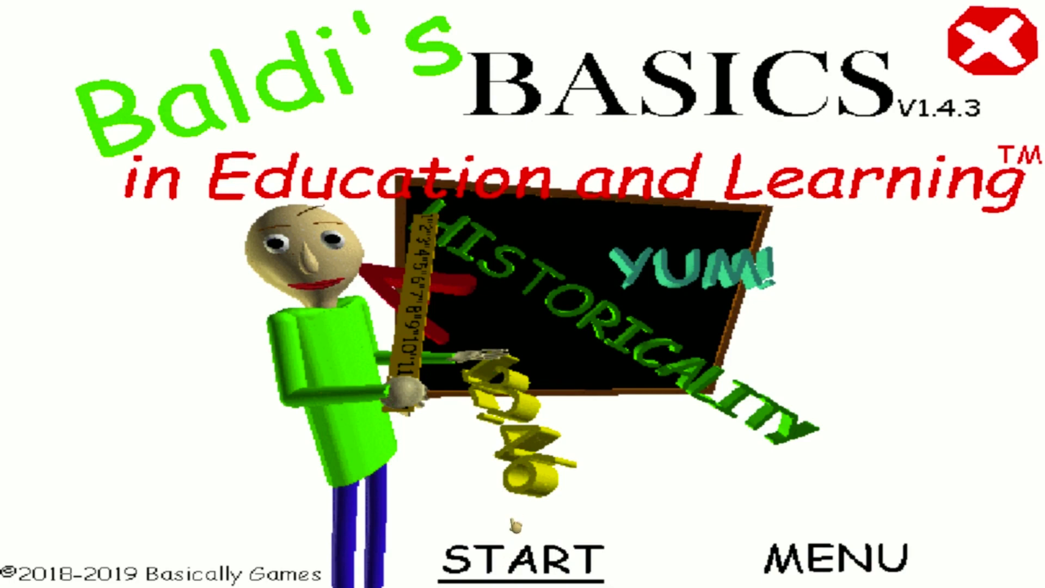
{"action": "left_click", "coordinate": [520, 563]}
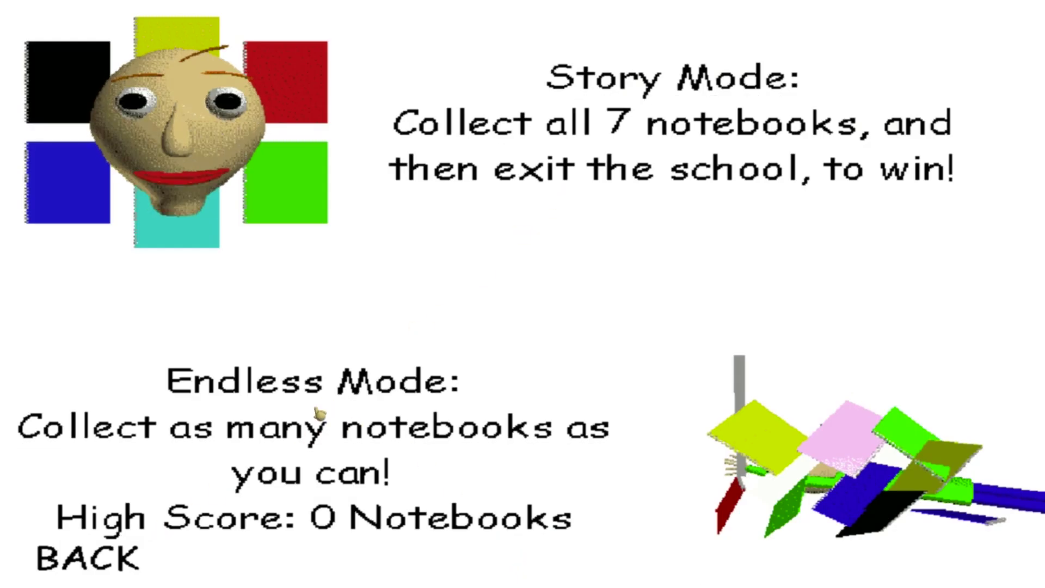
{"action": "left_click", "coordinate": [308, 393]}
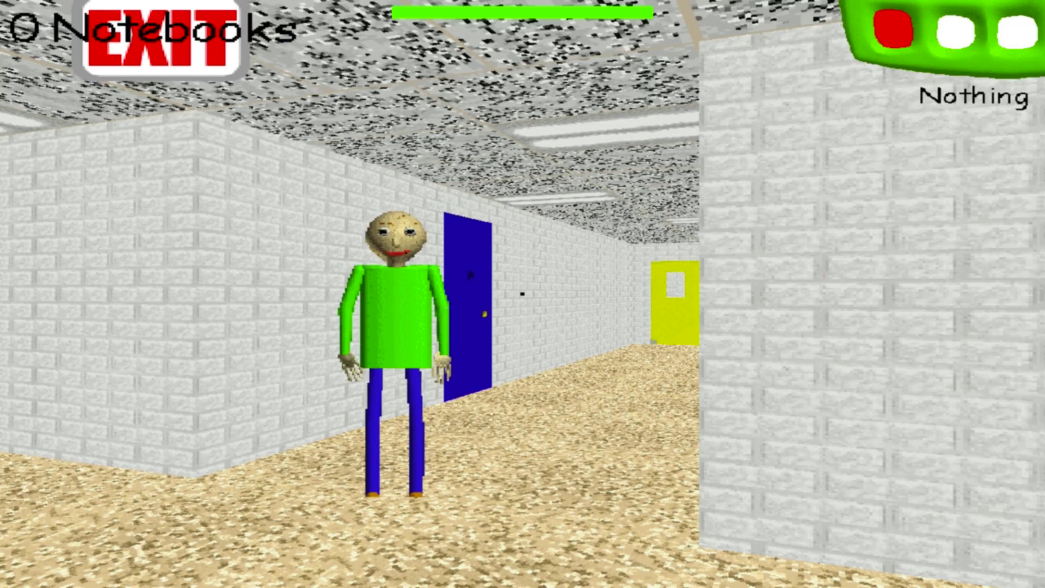
{"action": "key", "text": "s"}
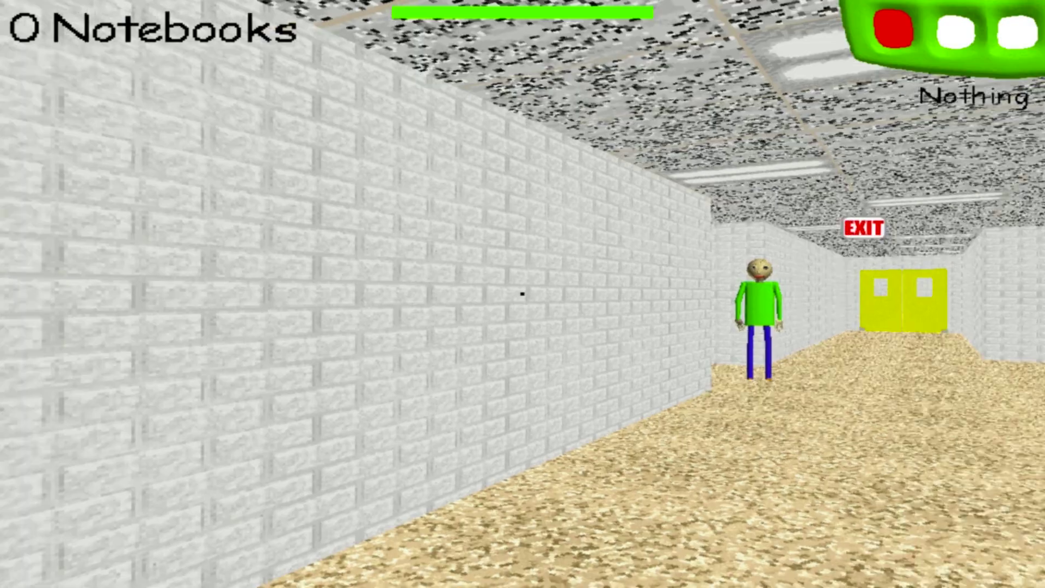
{"action": "key", "text": "w"}
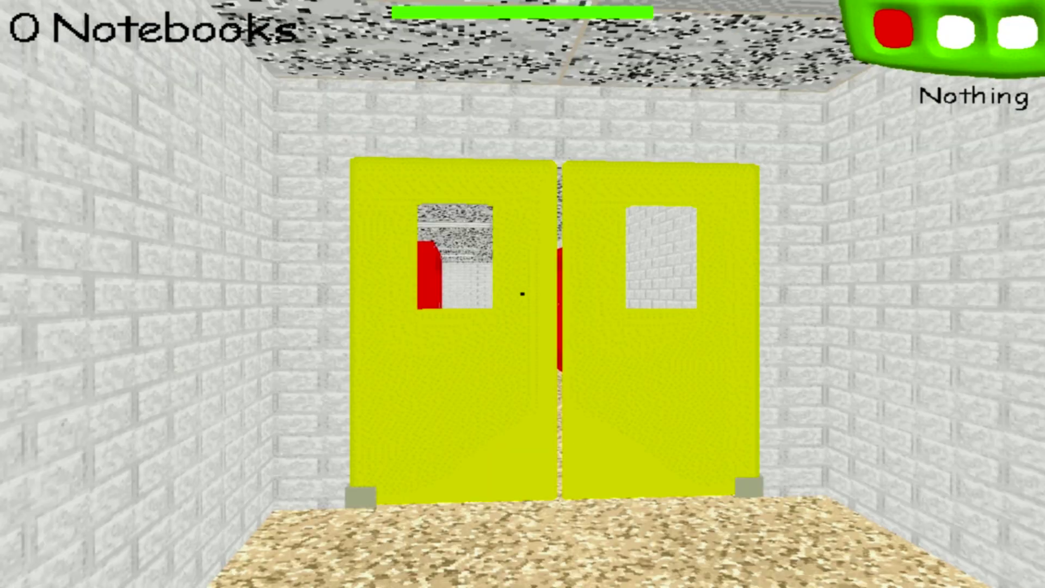
{"action": "key", "text": "w"}
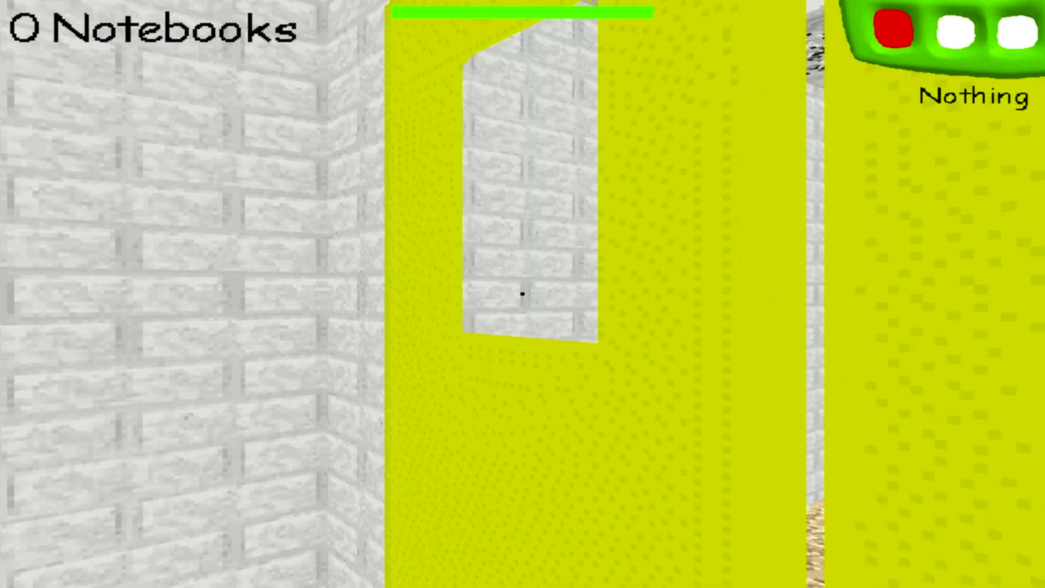
{"action": "key", "text": "w"}
{"action": "key", "text": "Escape"}
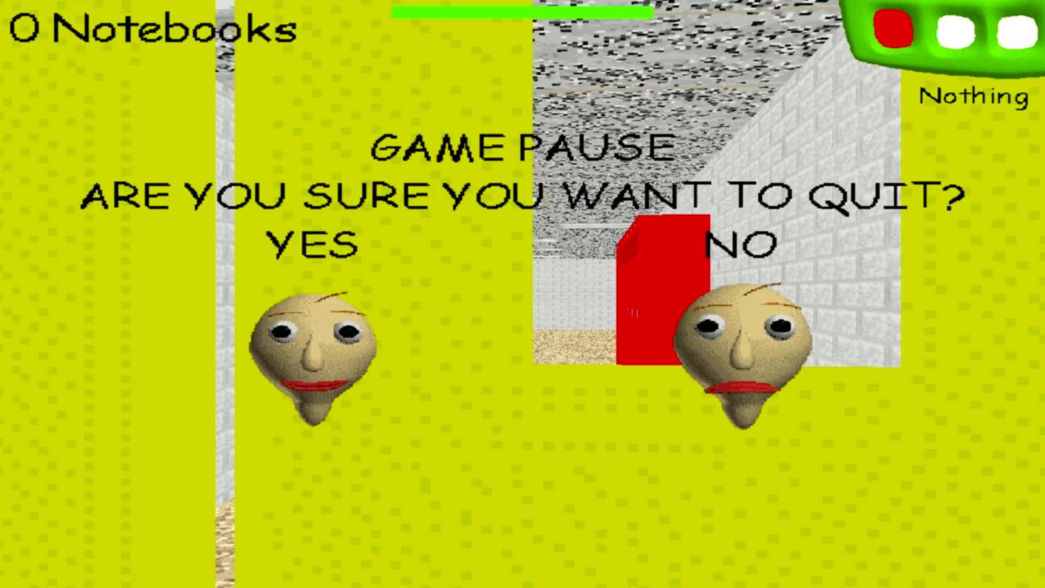
{"action": "key", "text": "y"}
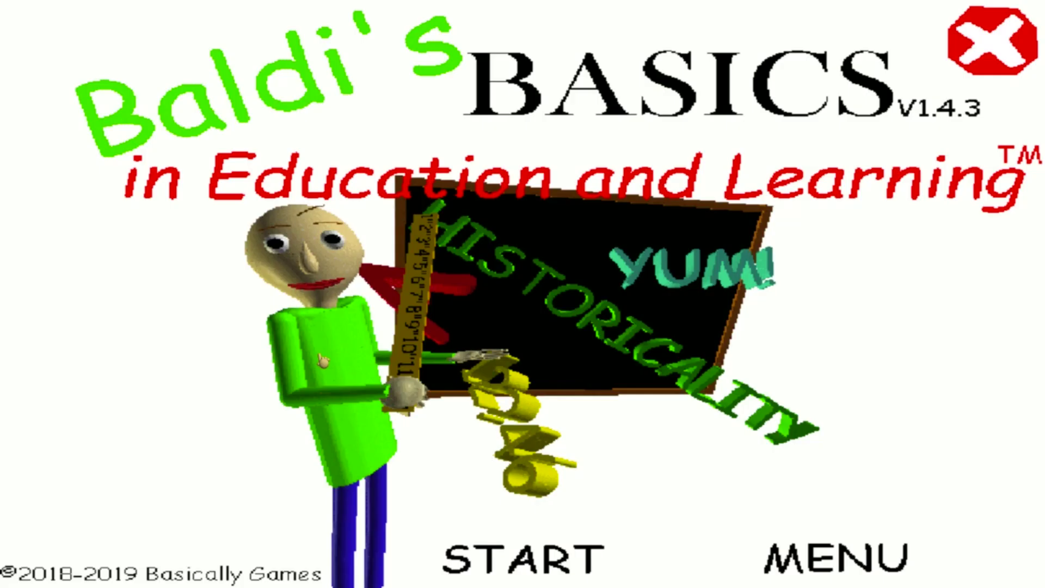
Go from the extra menu back to the title screen and exit Baldi's Basics.
{"action": "left_click", "coordinate": [795, 568]}
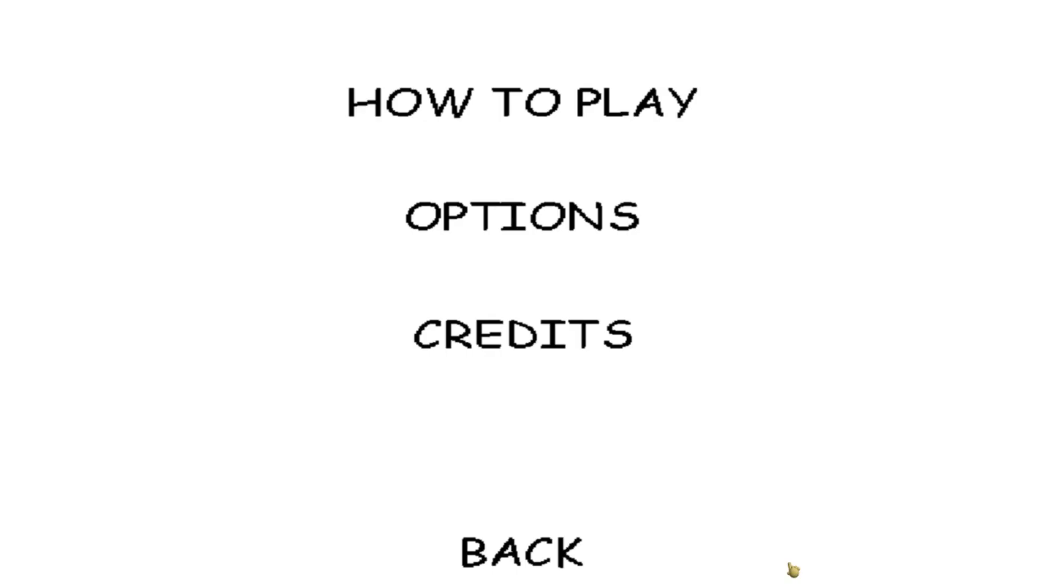
{"action": "left_click", "coordinate": [527, 554]}
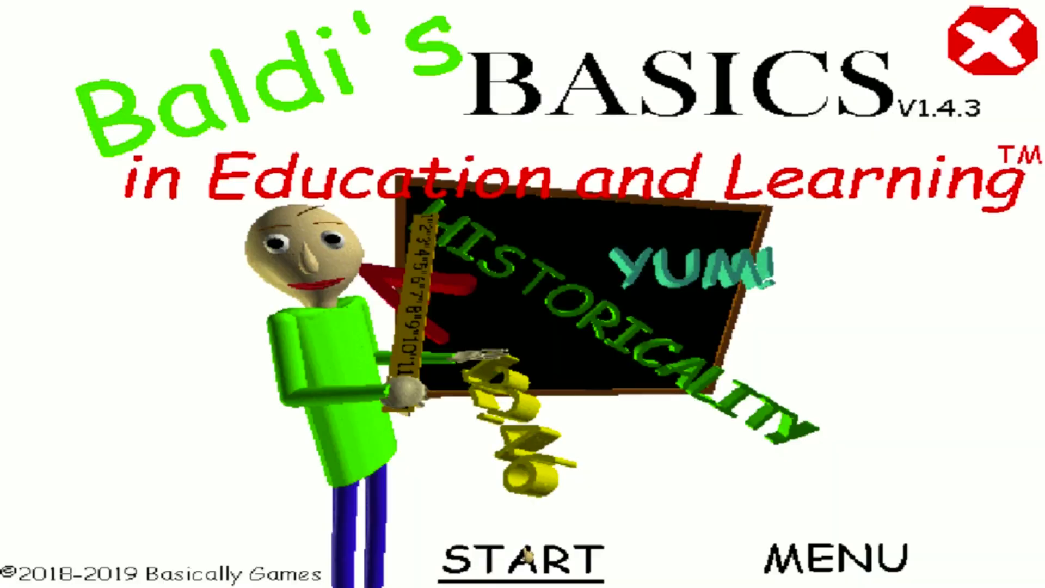
{"action": "left_click", "coordinate": [993, 52]}
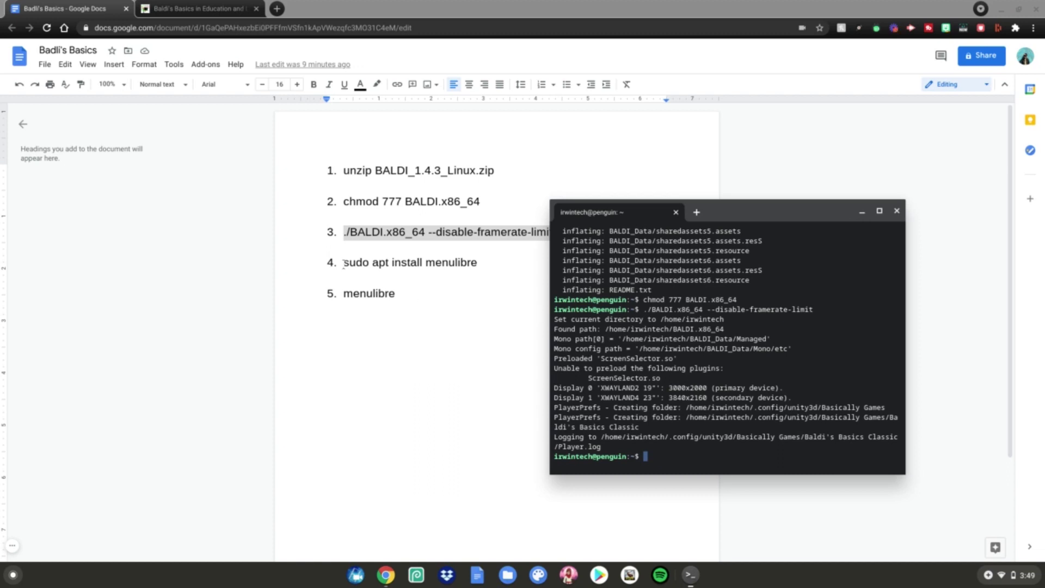
Copy 'sudo apt install menulibre' from the doc and run it in Terminal.
{"action": "left_click_drag", "start_coordinate": [344, 263], "coordinate": [477, 264]}
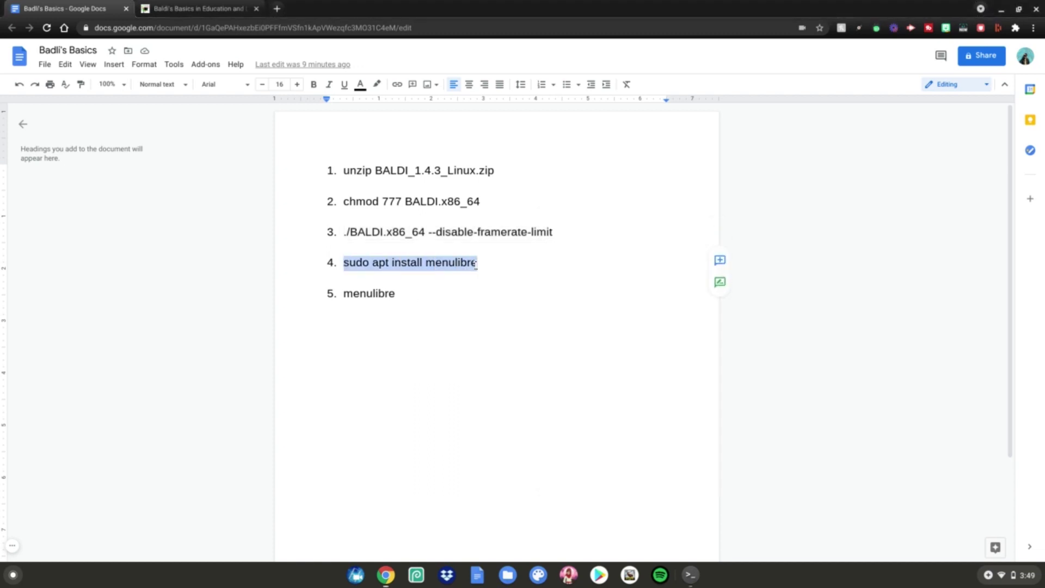
{"action": "right_click", "coordinate": [444, 265]}
{"action": "left_click", "coordinate": [457, 273]}
{"action": "left_click", "coordinate": [688, 574]}
{"action": "right_click", "coordinate": [681, 455]}
{"action": "key", "text": "Return"}
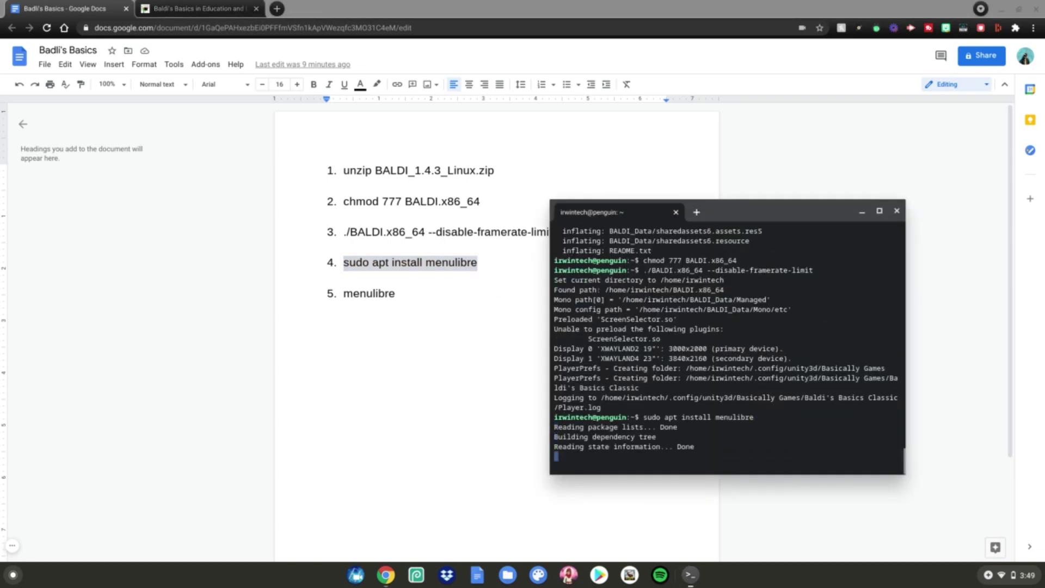
Confirm the installation with y and start typing the menulibre command.
{"action": "type", "text": "y"}
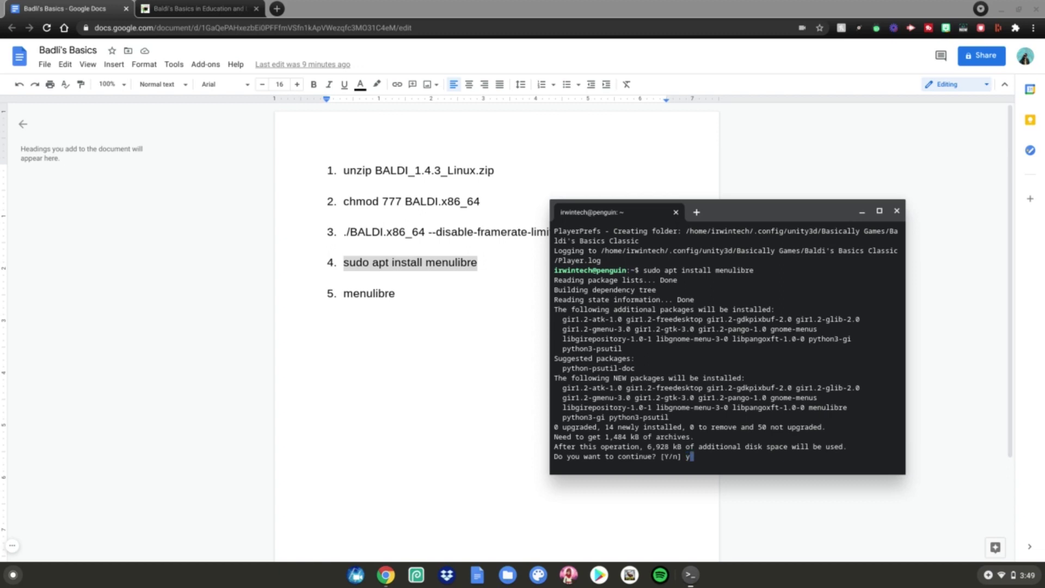
{"action": "key", "text": "Return"}
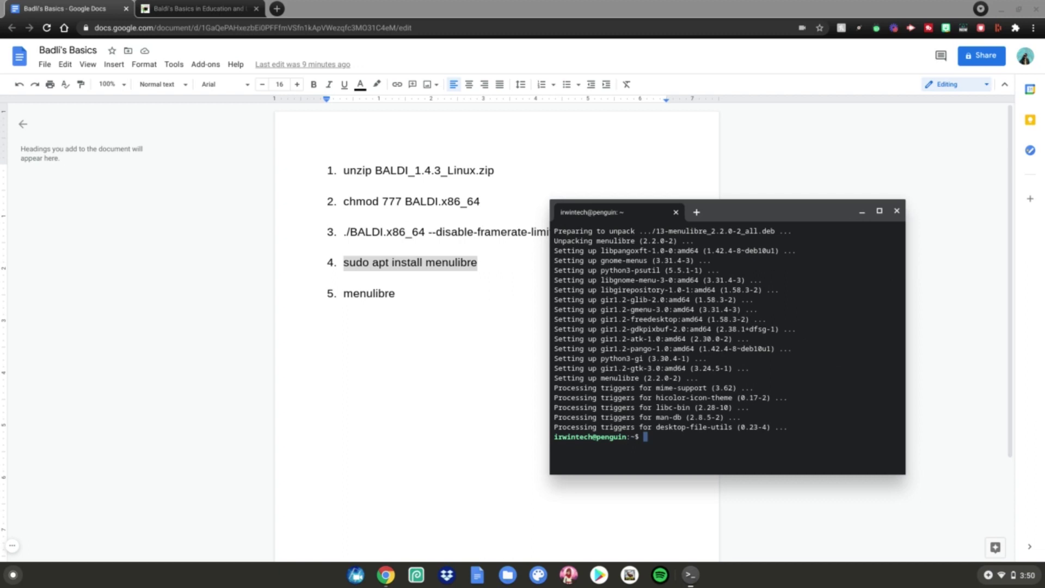
{"action": "type", "text": "menu"}
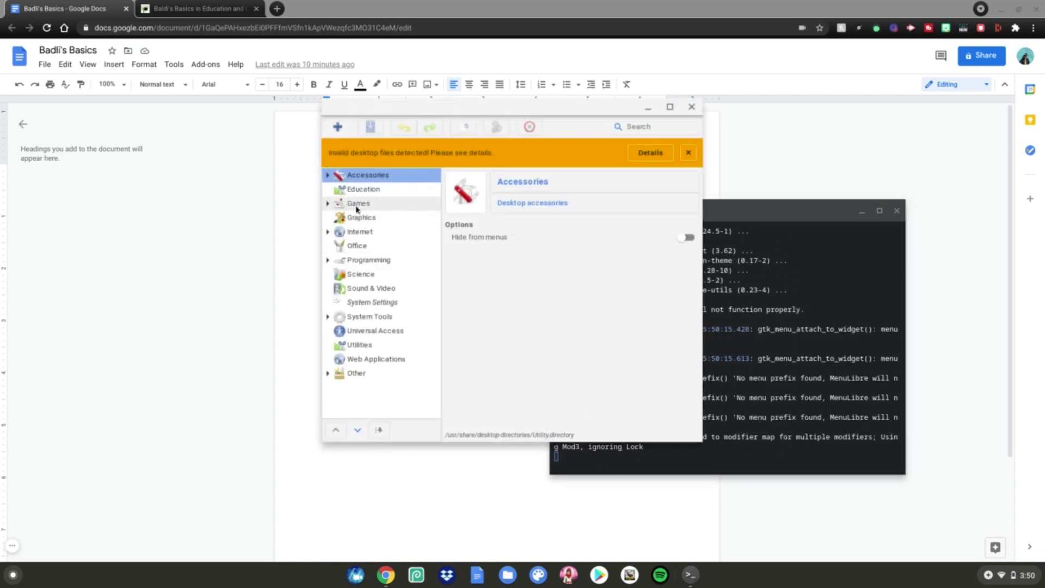
Add a new launcher named Badli's Basics under the Games category.
{"action": "left_click", "coordinate": [374, 206]}
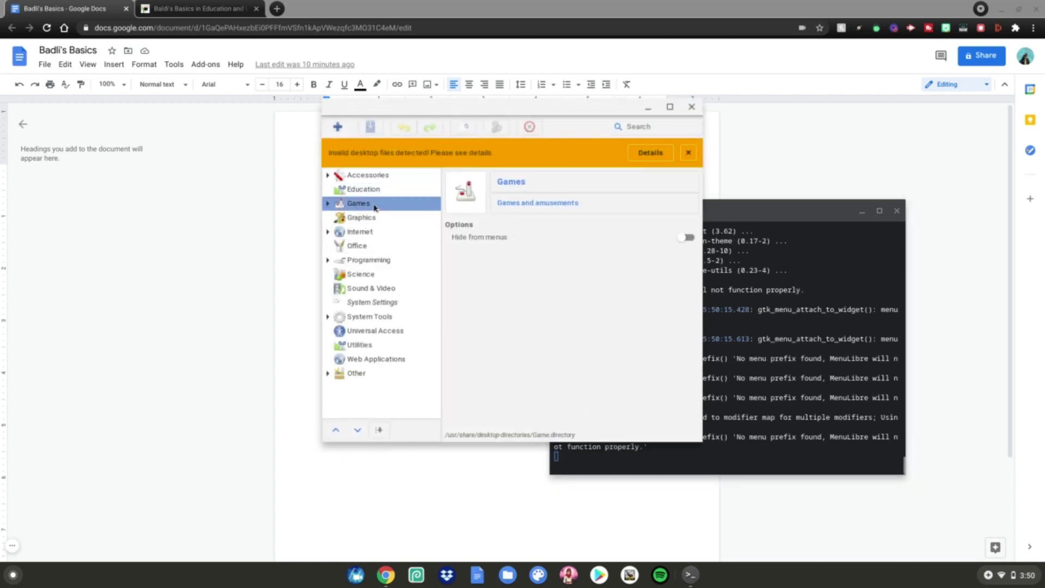
{"action": "left_click", "coordinate": [338, 130]}
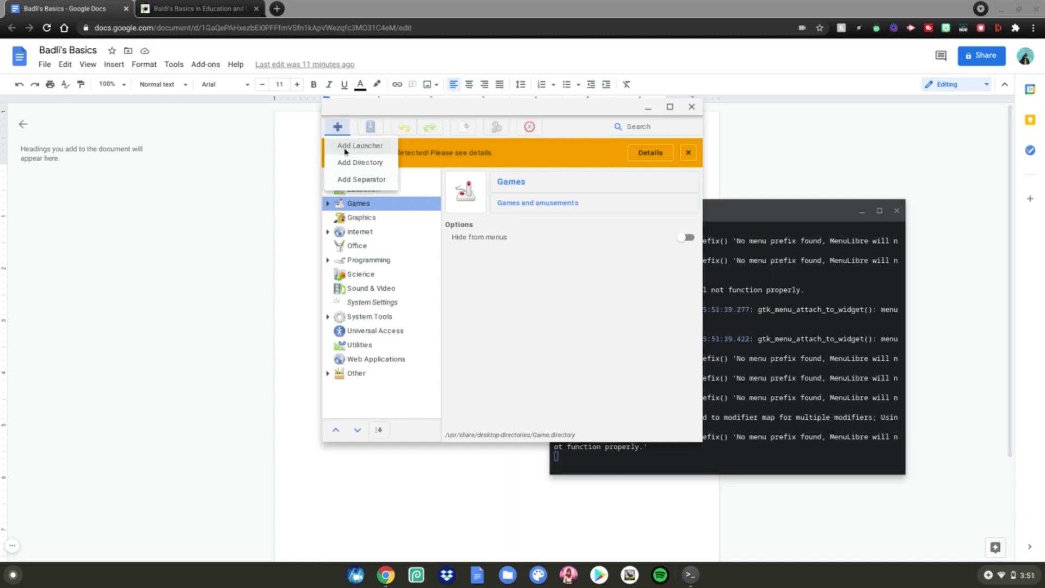
{"action": "left_click", "coordinate": [344, 147]}
{"action": "left_click", "coordinate": [536, 185]}
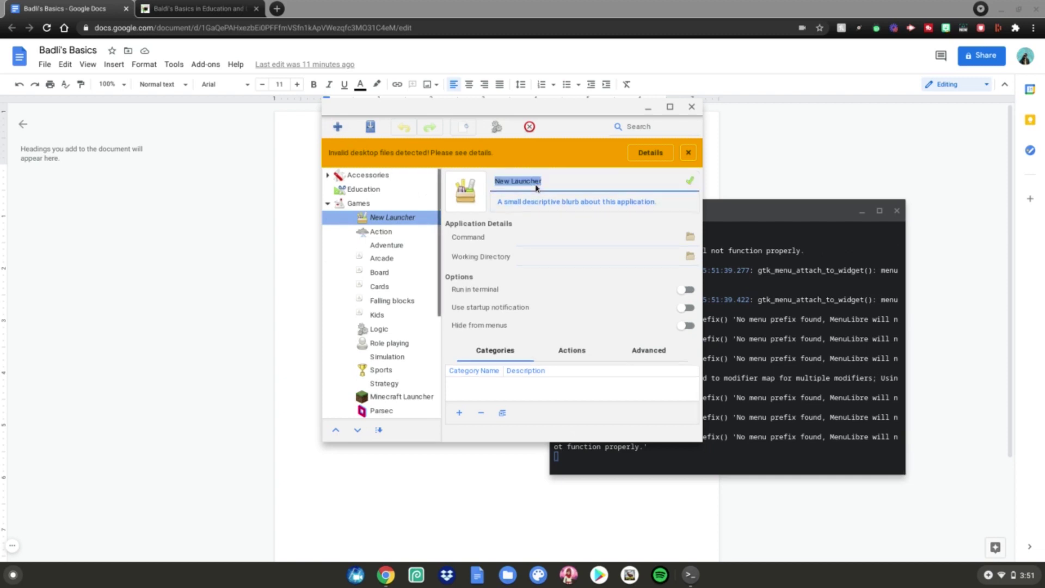
{"action": "type", "text": "Badli's Basics"}
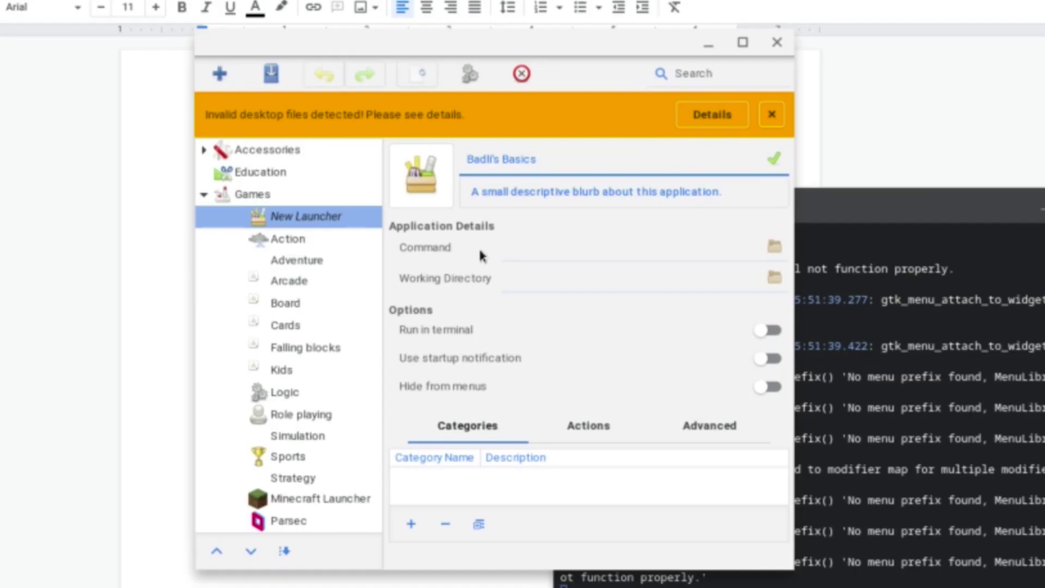
Set the launcher command to BALDI.x86_64 from the home folder, save, and close MenuLibre.
{"action": "left_click", "coordinate": [774, 249]}
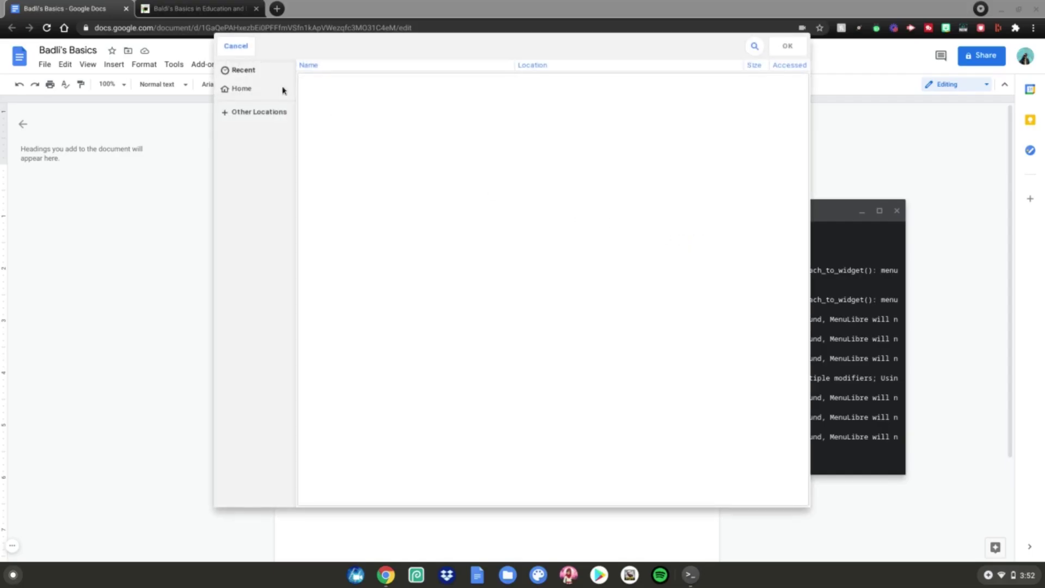
{"action": "left_click", "coordinate": [282, 91]}
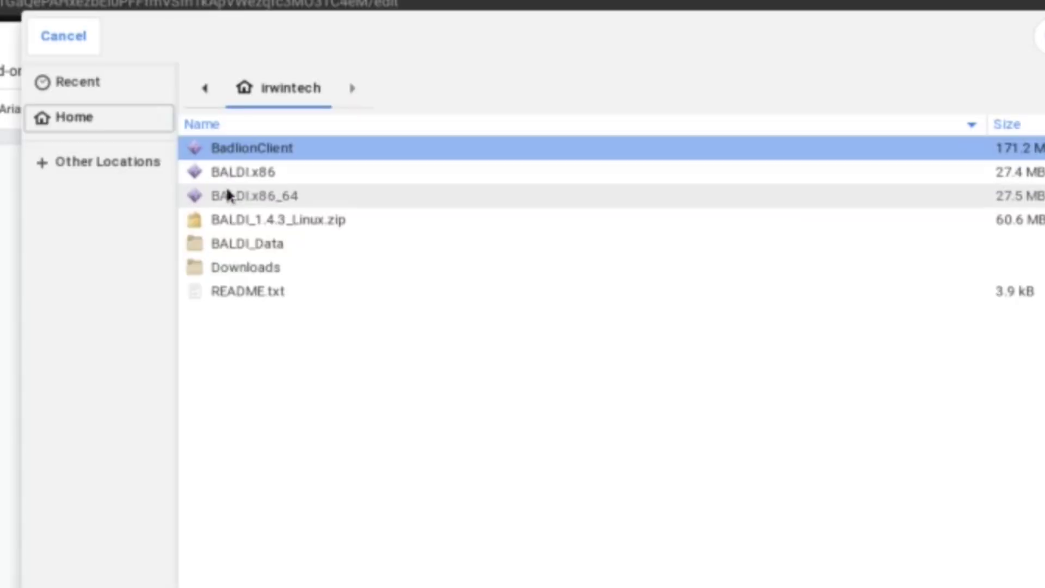
{"action": "left_click", "coordinate": [236, 203]}
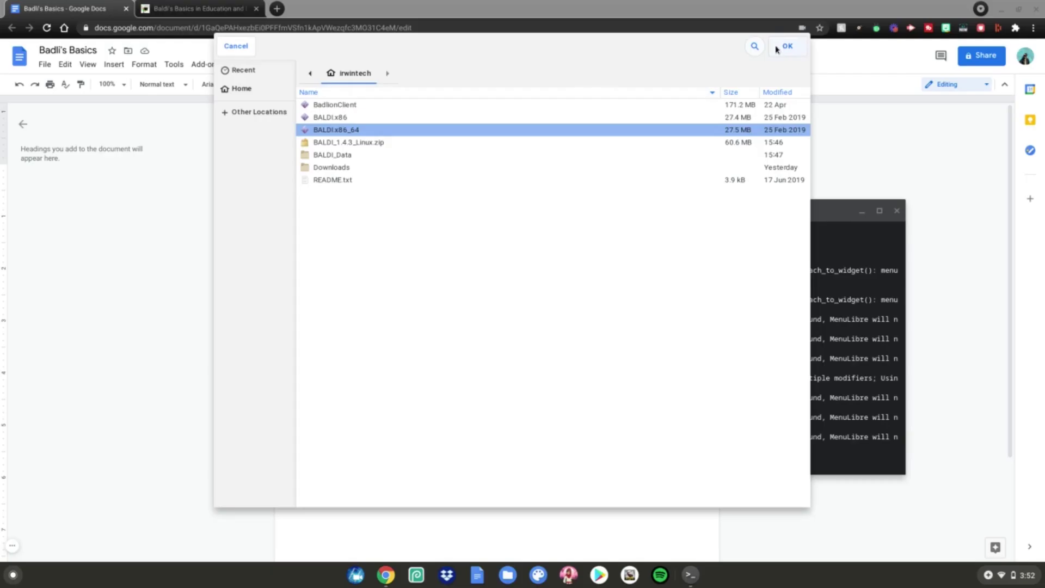
{"action": "left_click", "coordinate": [786, 46]}
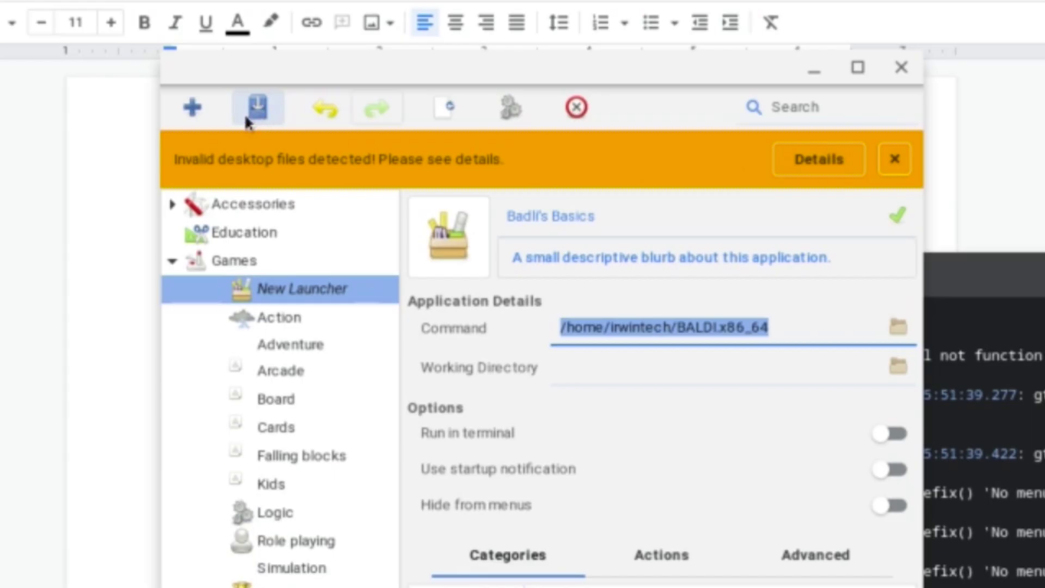
{"action": "left_click", "coordinate": [257, 111]}
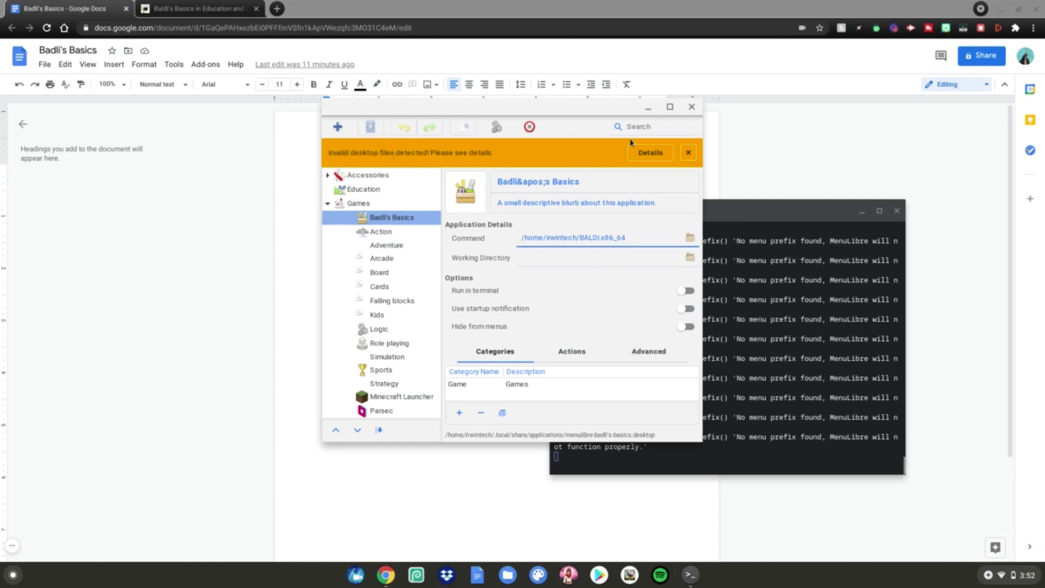
{"action": "left_click", "coordinate": [691, 106]}
Exit the terminal, then run the new Badli's Basics shortcut from the launcher's Linux apps folder.
{"action": "left_click", "coordinate": [896, 211]}
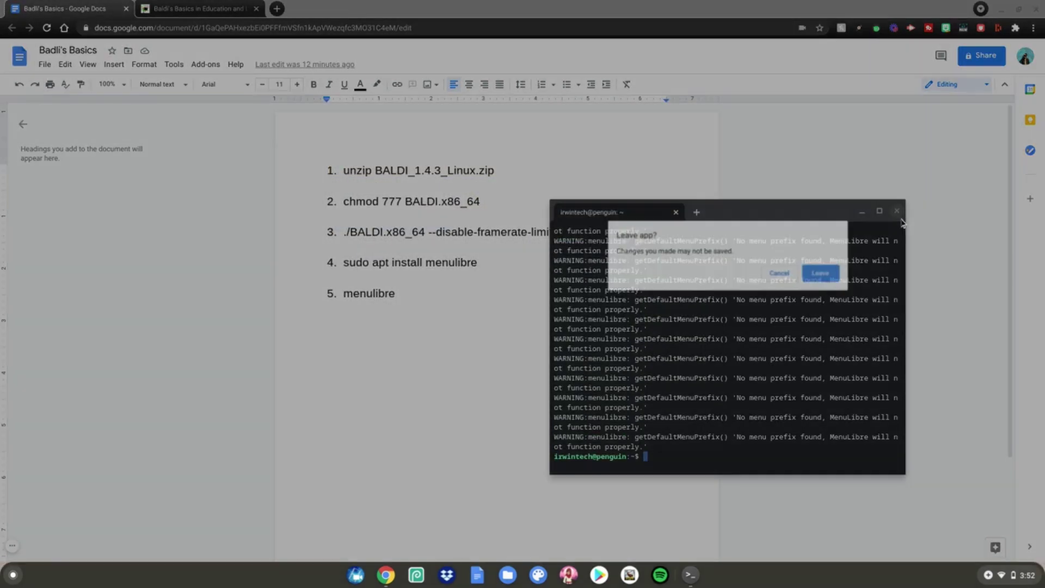
{"action": "left_click", "coordinate": [817, 275]}
{"action": "key", "text": "super"}
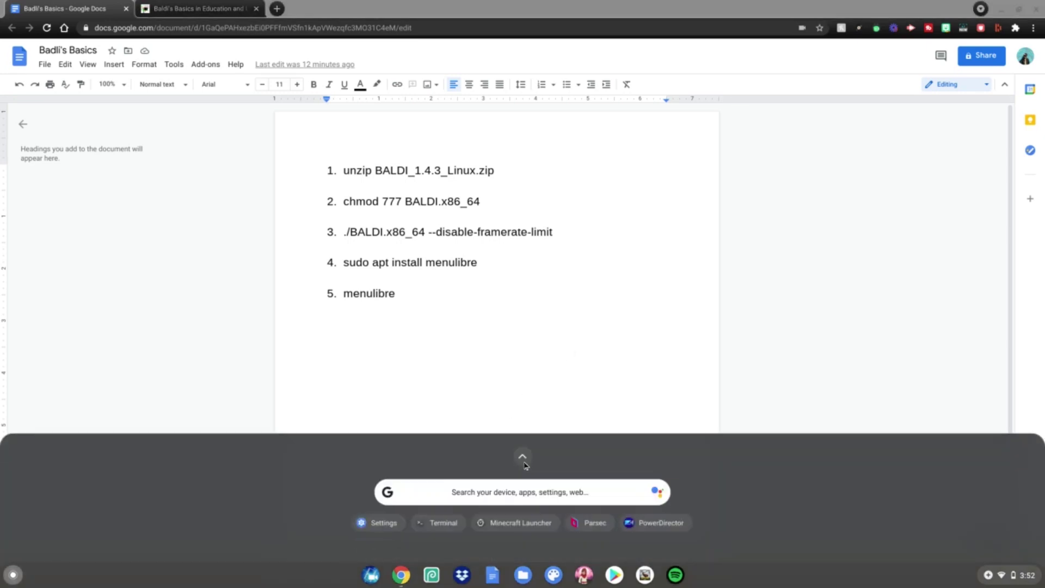
{"action": "left_click", "coordinate": [523, 455]}
{"action": "scroll", "coordinate": [524, 439], "scroll_direction": "down", "scroll_amount": 2}
{"action": "left_click", "coordinate": [752, 139]}
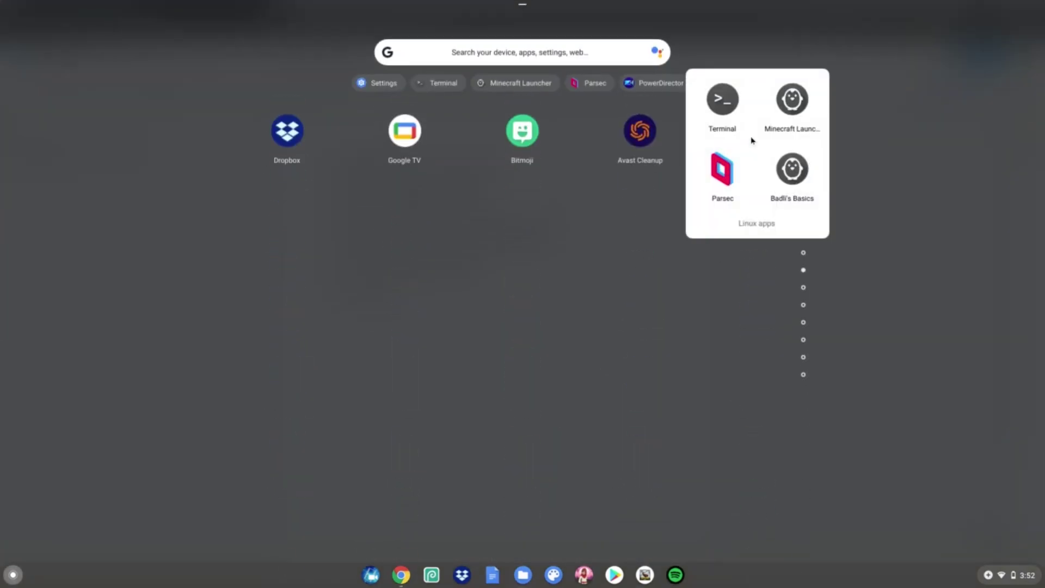
{"action": "left_click", "coordinate": [792, 169]}
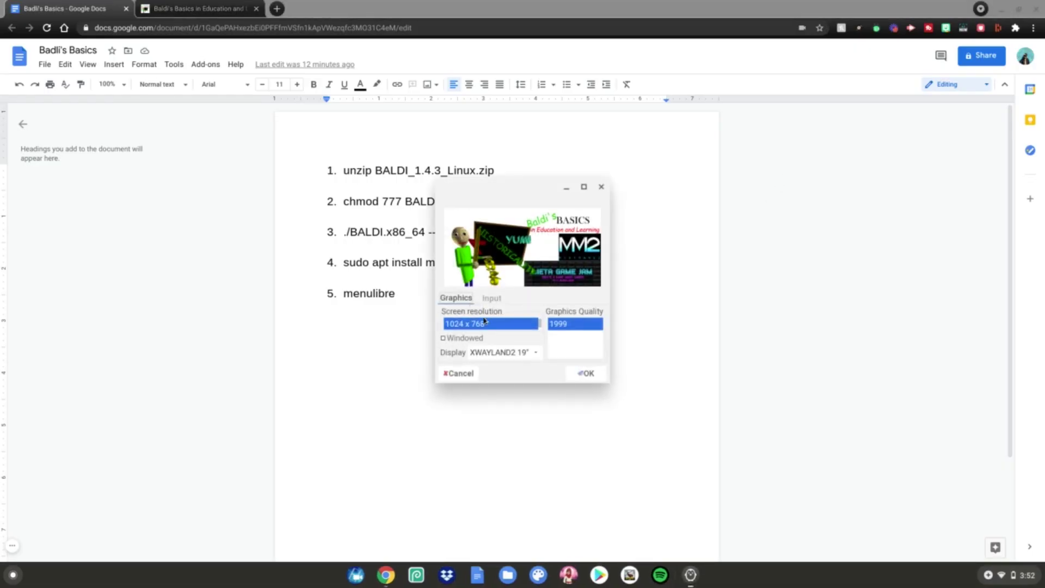
Accept the default display settings, get past the warning and title screen, and pick a game mode.
{"action": "left_click", "coordinate": [577, 373]}
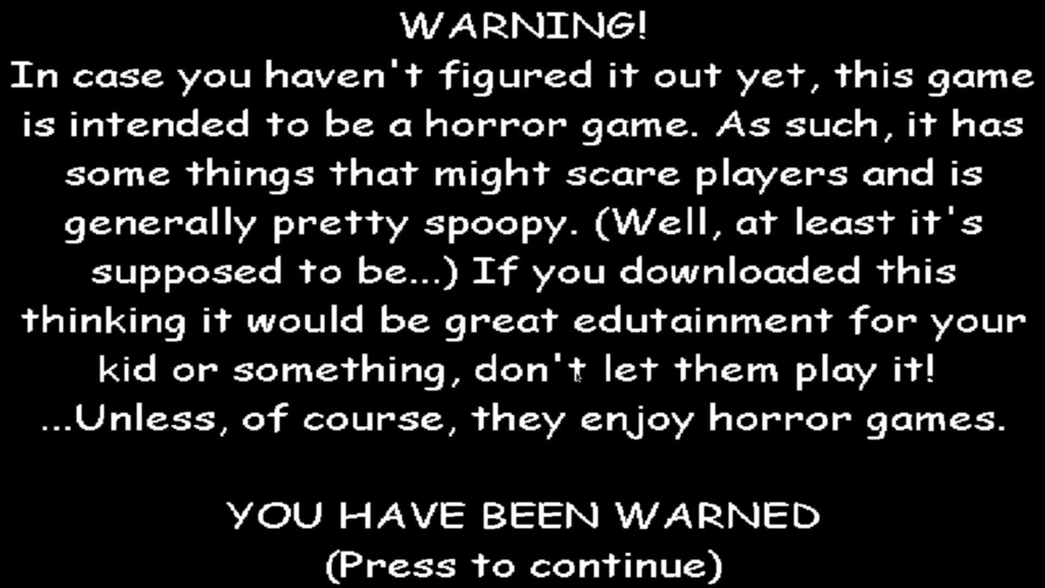
{"action": "left_click", "coordinate": [498, 549]}
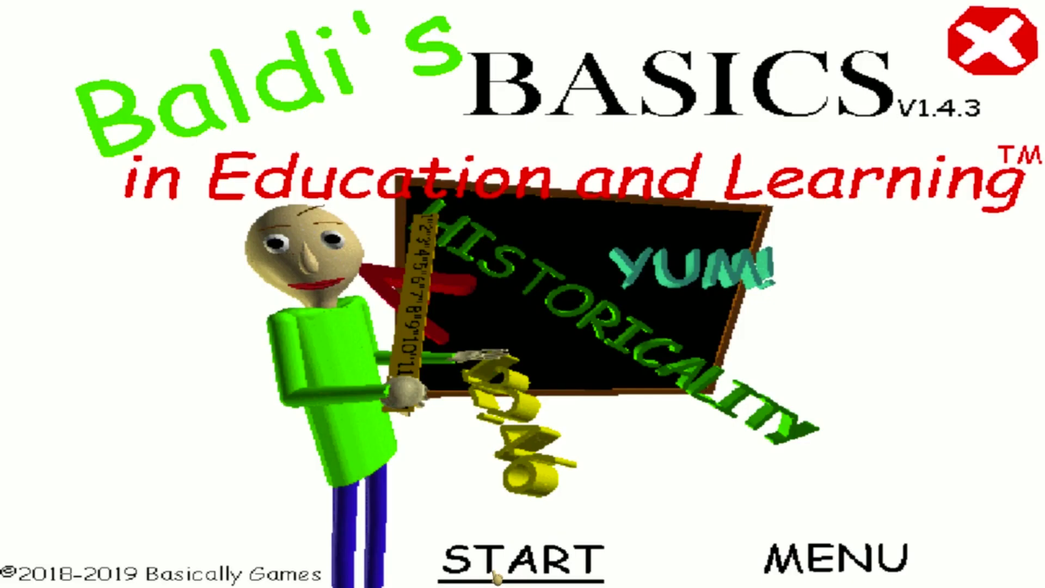
{"action": "left_click", "coordinate": [499, 566]}
{"action": "left_click", "coordinate": [306, 393]}
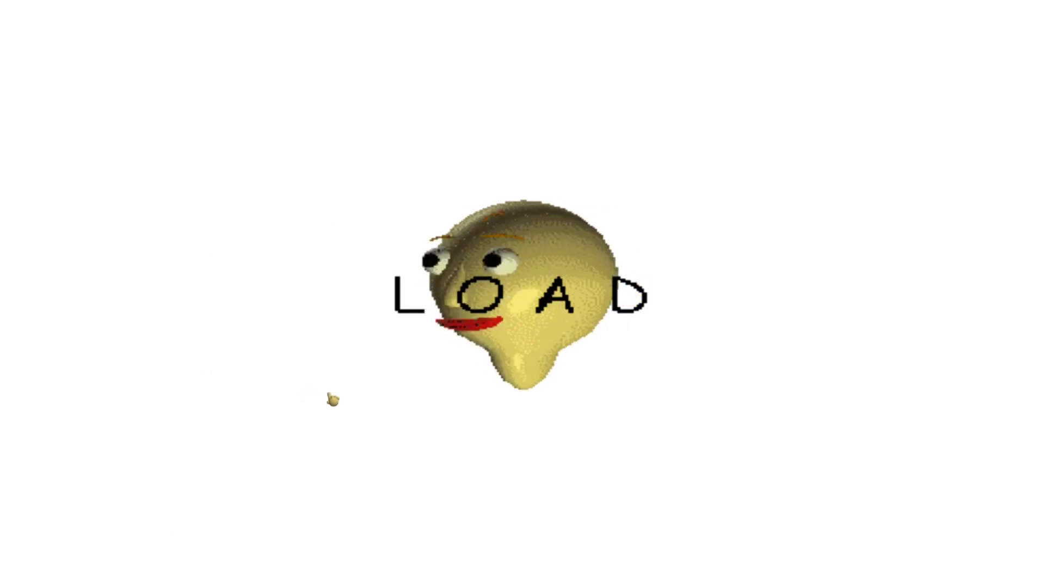